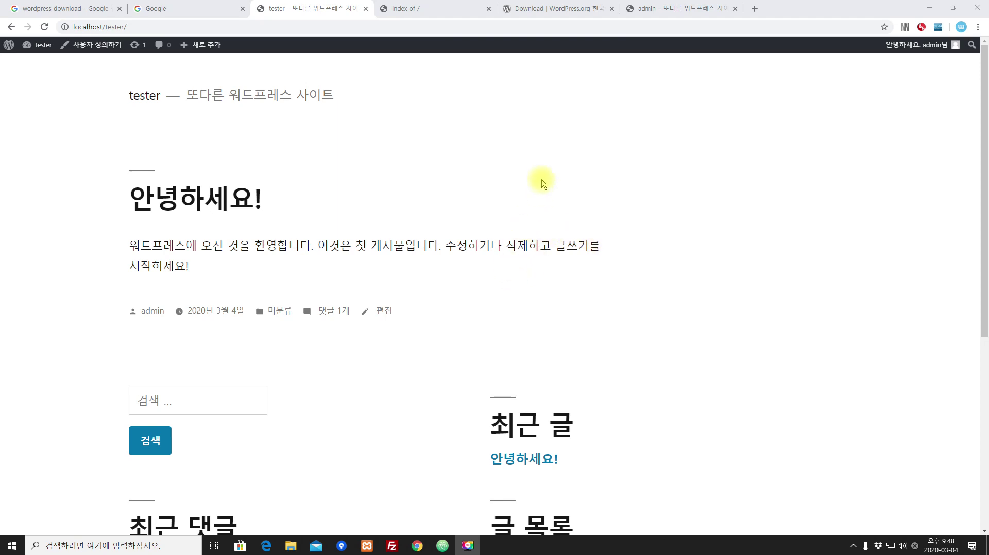
Step: Search Google for "themeforest" and open the ThemeForest site from the results
left_click(181, 6)
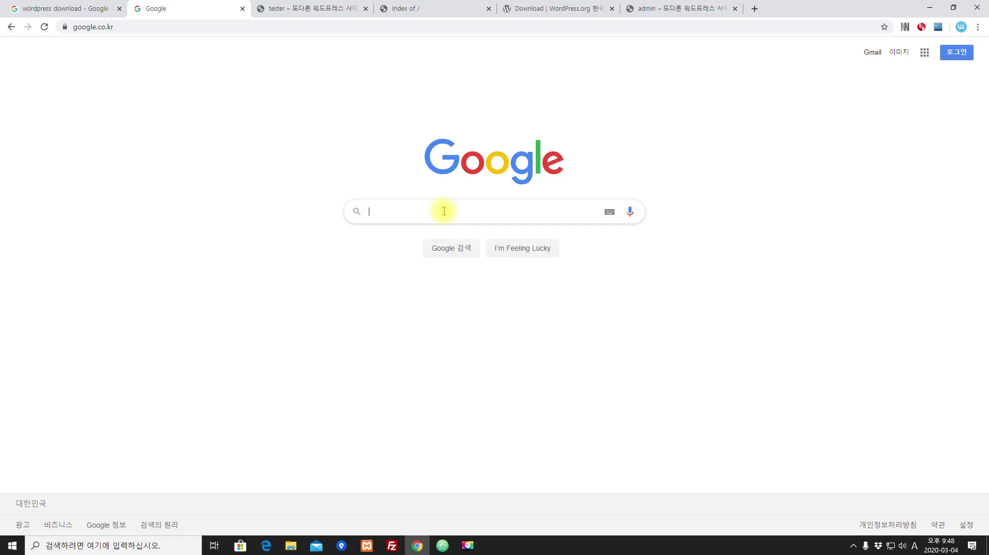
type("thehe")
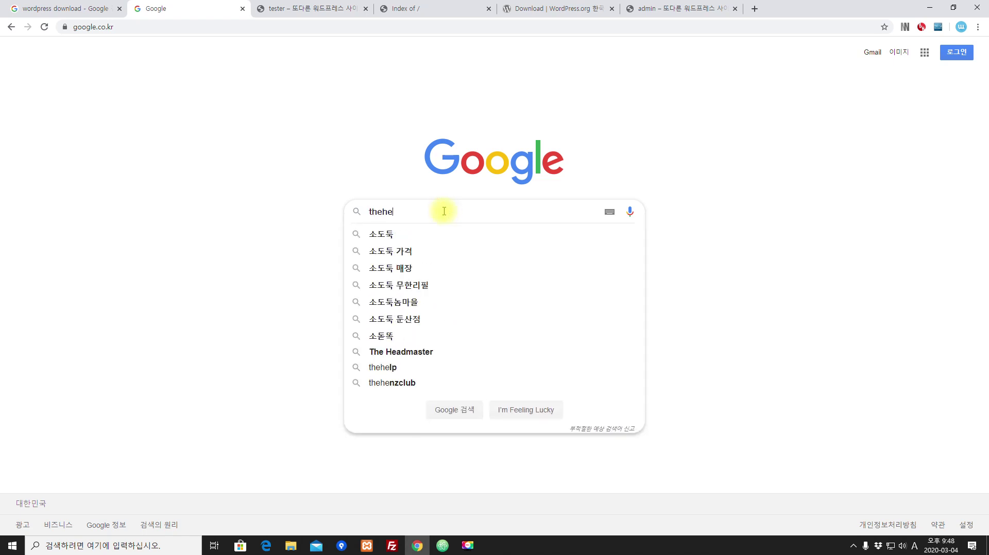
key("BackSpace")
key("BackSpace")
key("BackSpace")
key("BackSpace")
key("BackSpace")
type("themeforest")
key("Return")
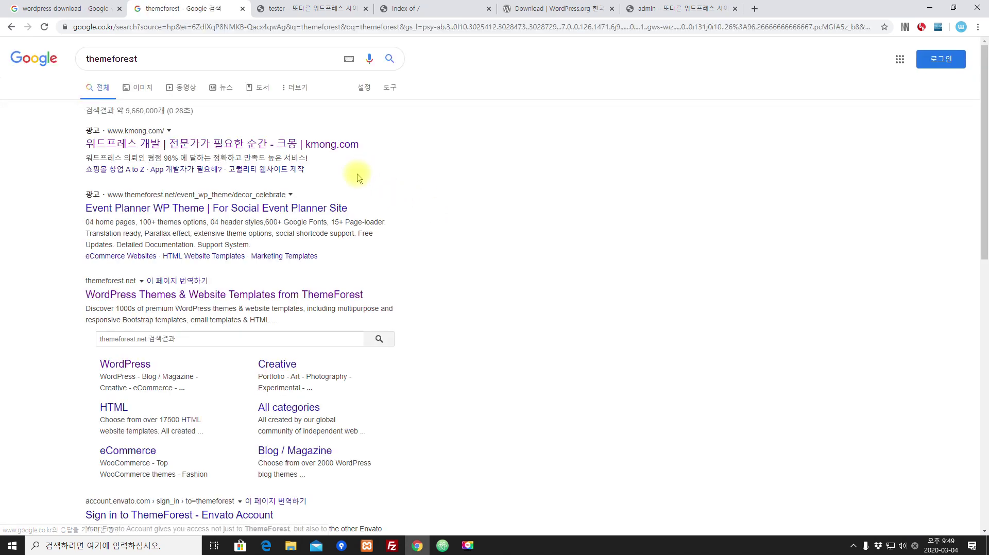
left_click(234, 298)
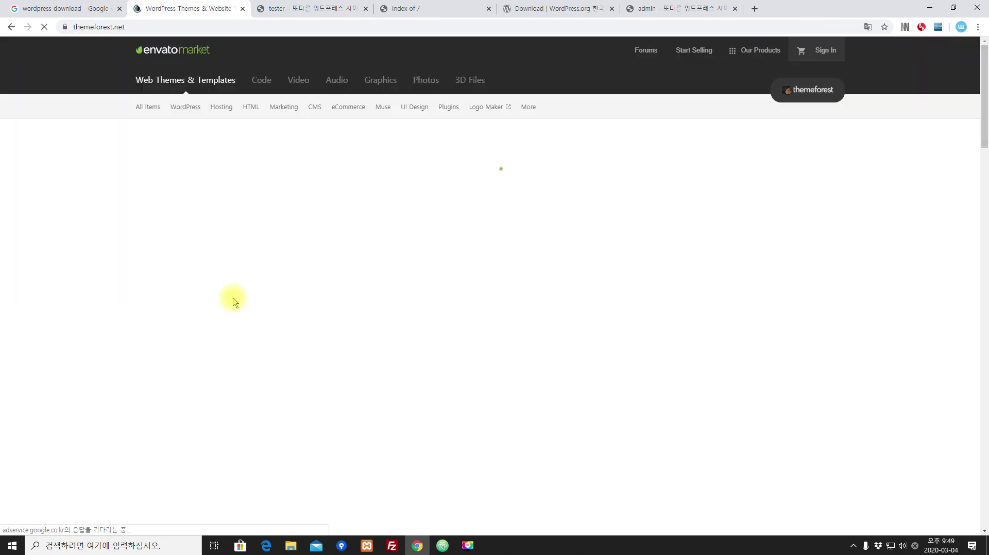
Step: Browse ThemeForest's WordPress category and open the item page of the weekly bestseller Avada
scroll(247, 249, "down", 12)
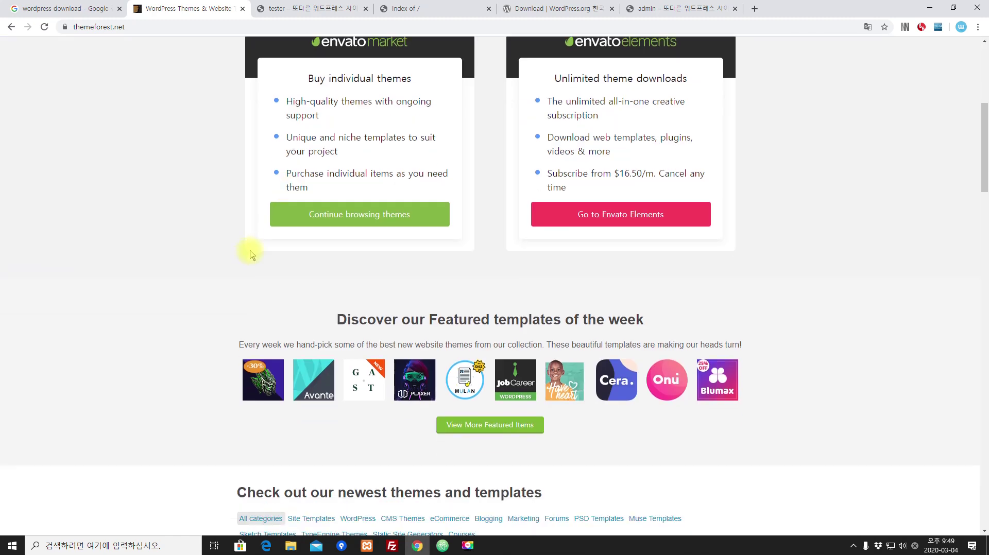
scroll(330, 212, "up", 12)
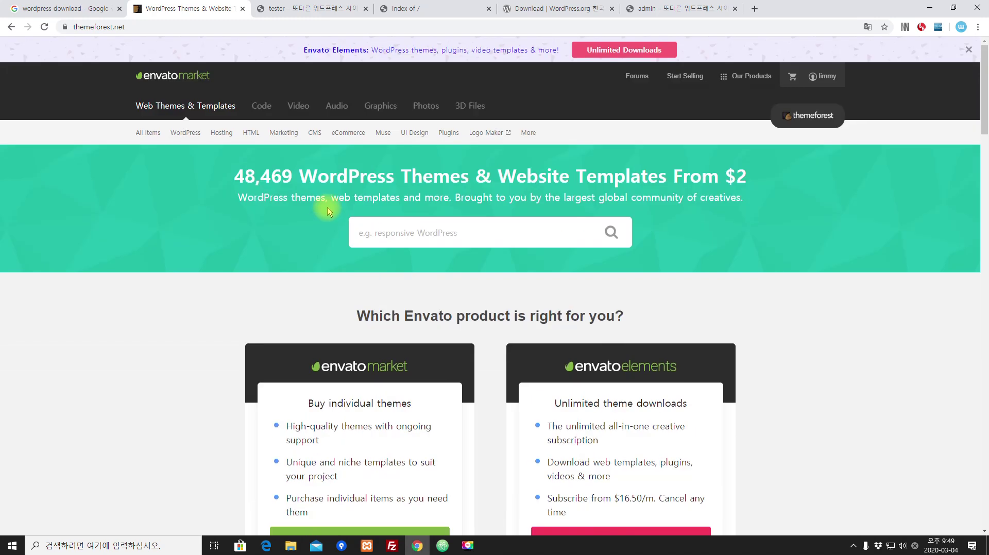
left_click(190, 133)
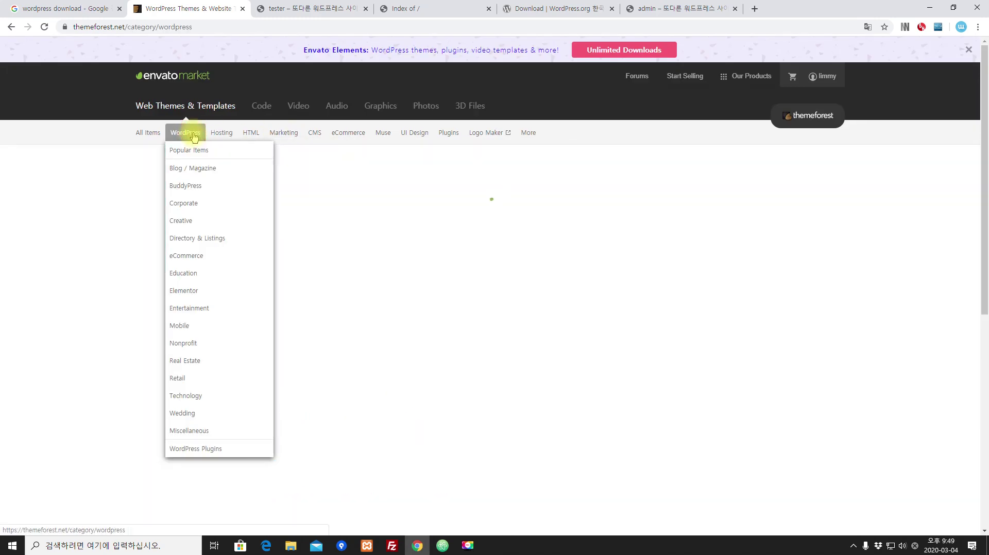
scroll(413, 263, "down", 6)
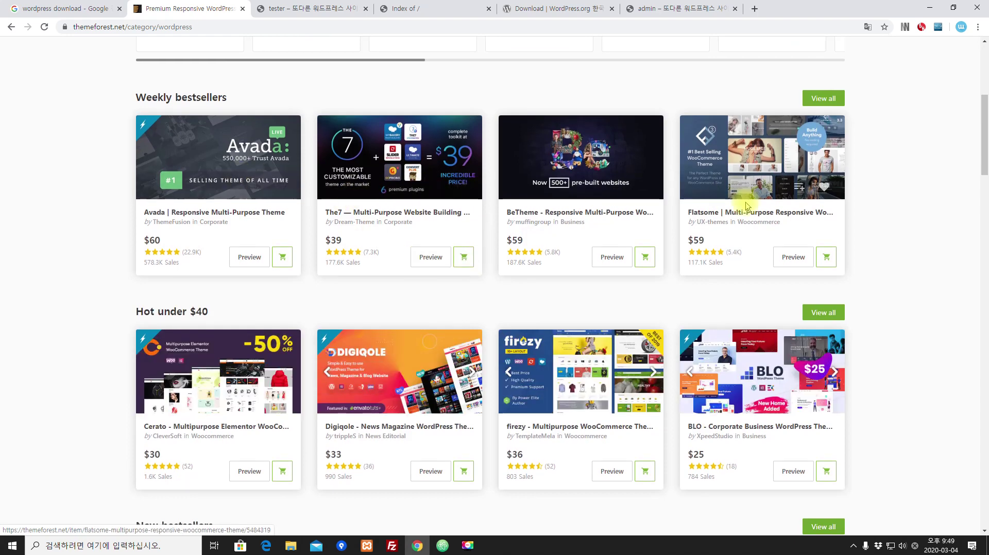
left_click(250, 164)
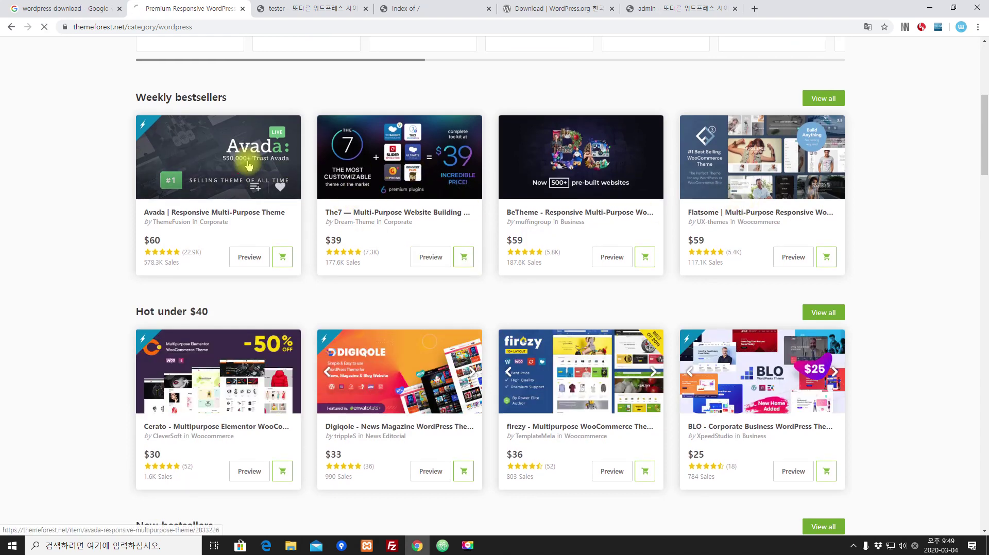
scroll(365, 254, "down", 4)
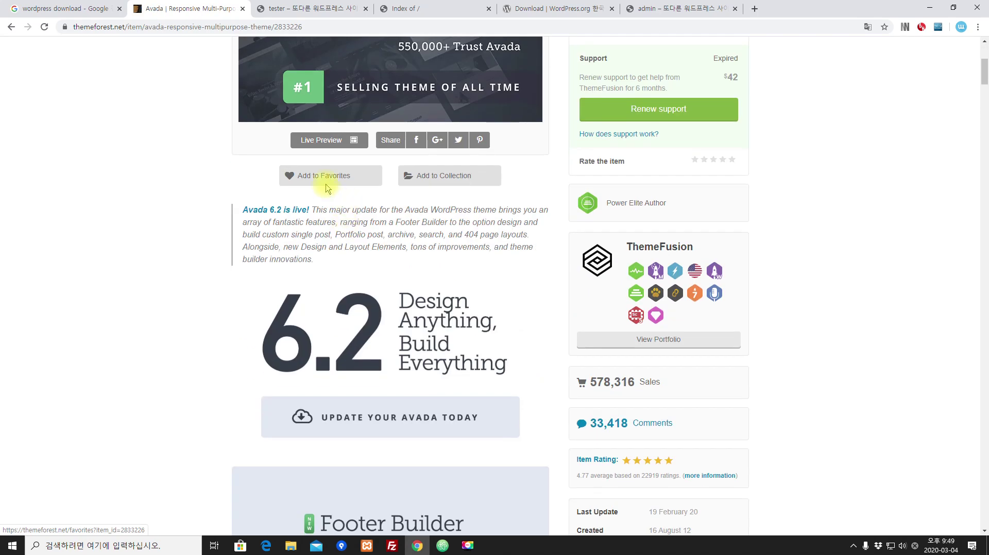
Step: Open Avada's live preview, look through the demo's home page, and close the preview
left_click(325, 138)
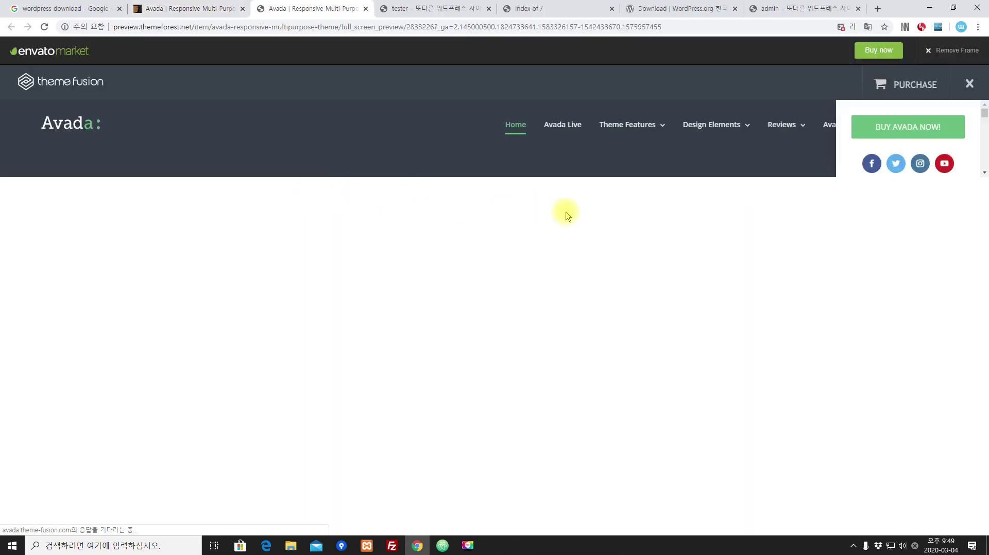
scroll(522, 219, "down", 10)
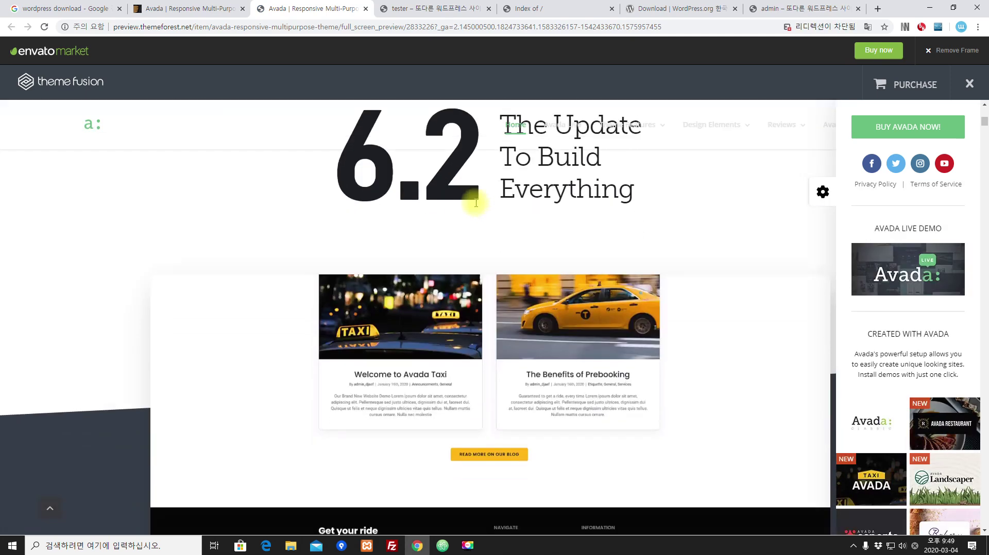
scroll(511, 225, "down", 15)
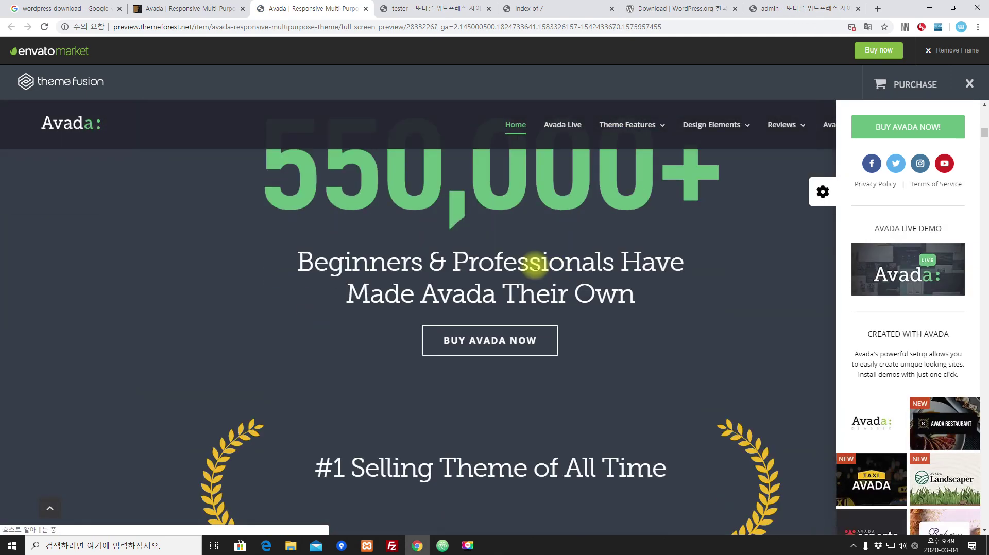
scroll(648, 233, "down", 10)
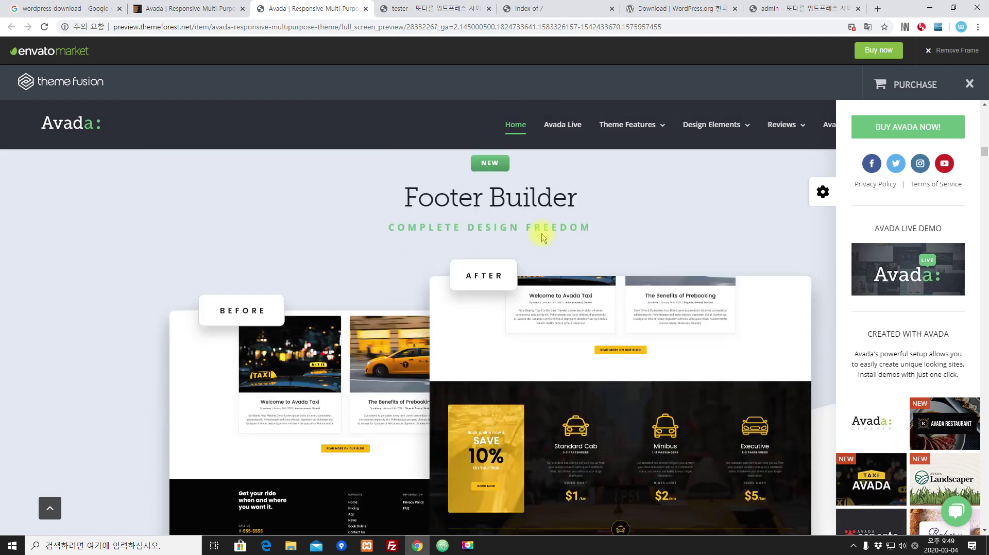
scroll(437, 261, "down", 3)
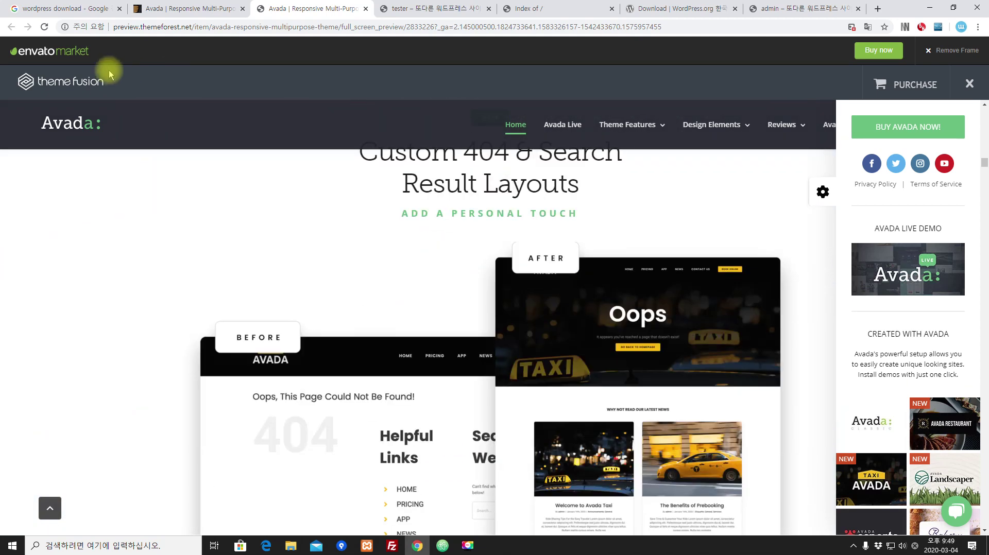
left_click(366, 9)
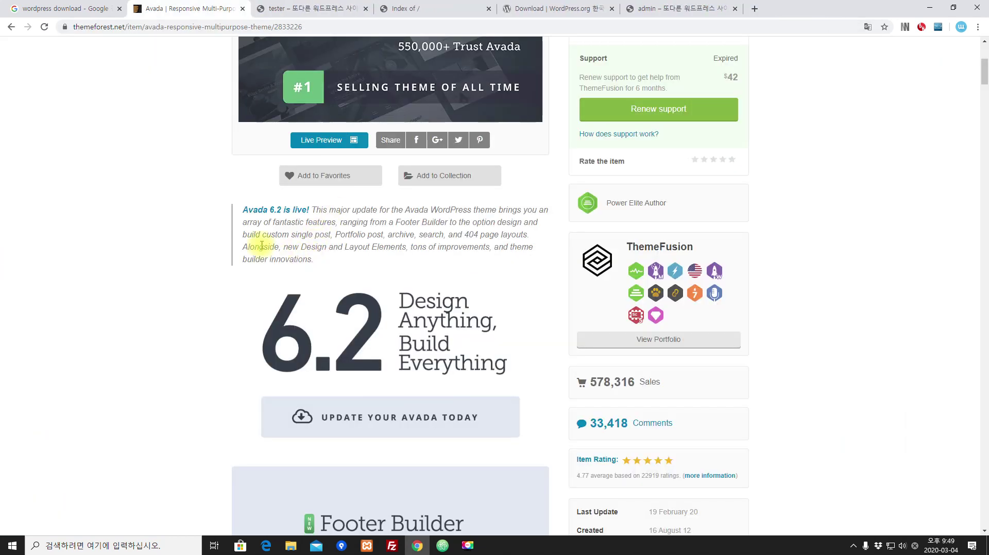
Step: Switch to the local tester site and open its WordPress admin dashboard
scroll(321, 139, "up", 5)
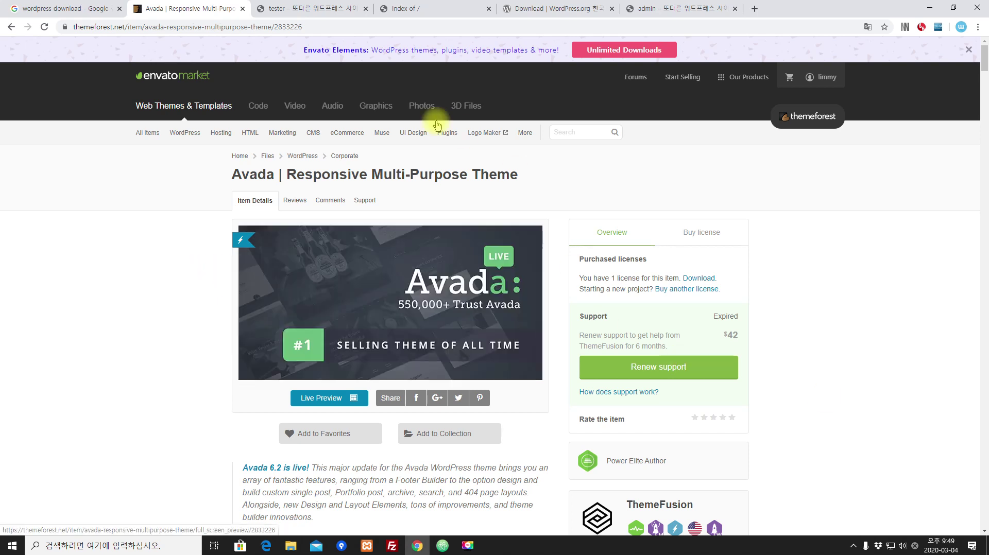
left_click(311, 10)
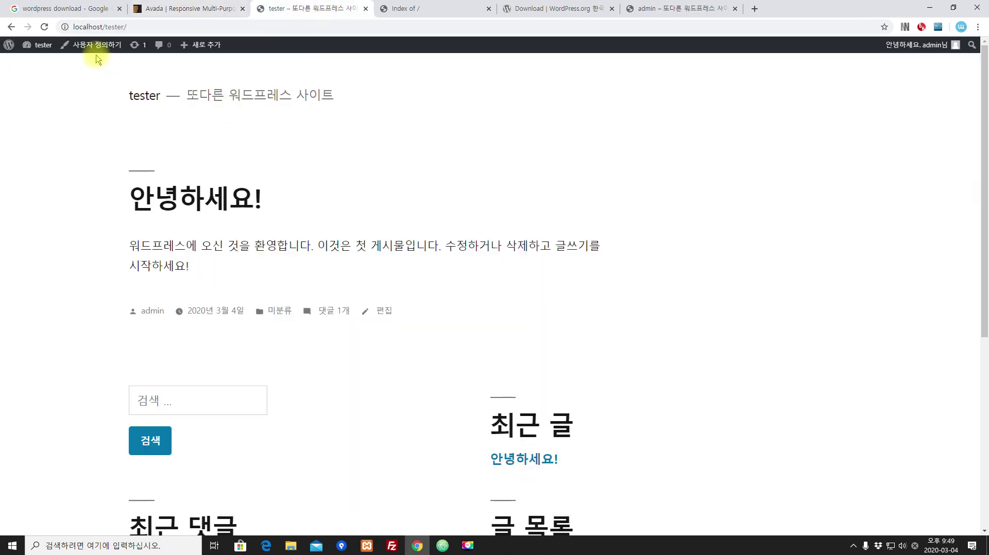
left_click(42, 49)
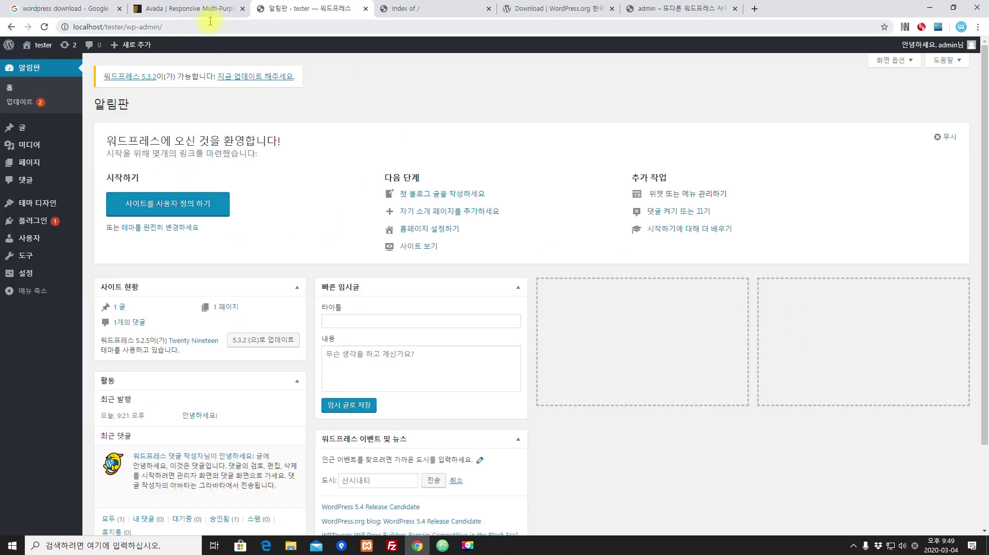
Step: Return to ThemeForest's WordPress bestsellers and open the item page of The7 theme
left_click(193, 9)
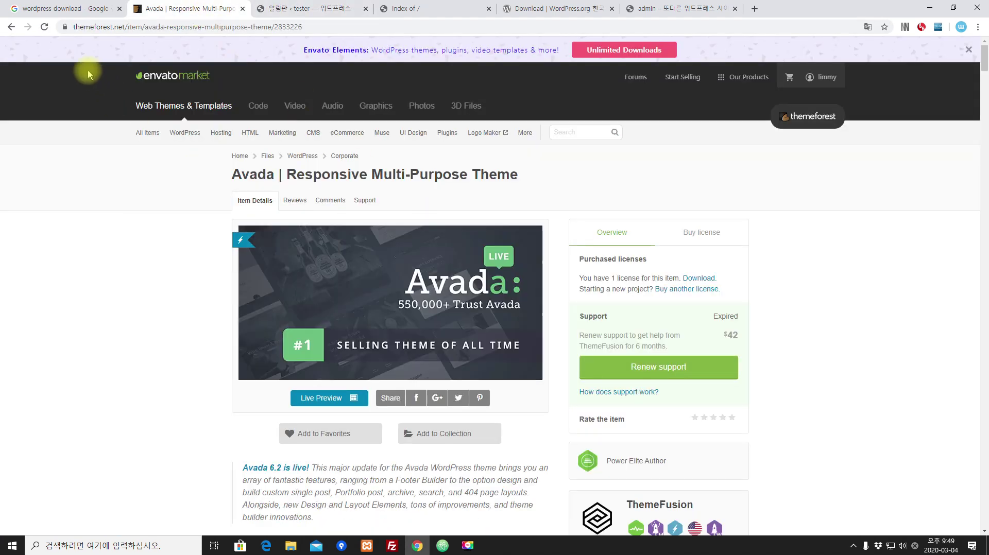
left_click(7, 27)
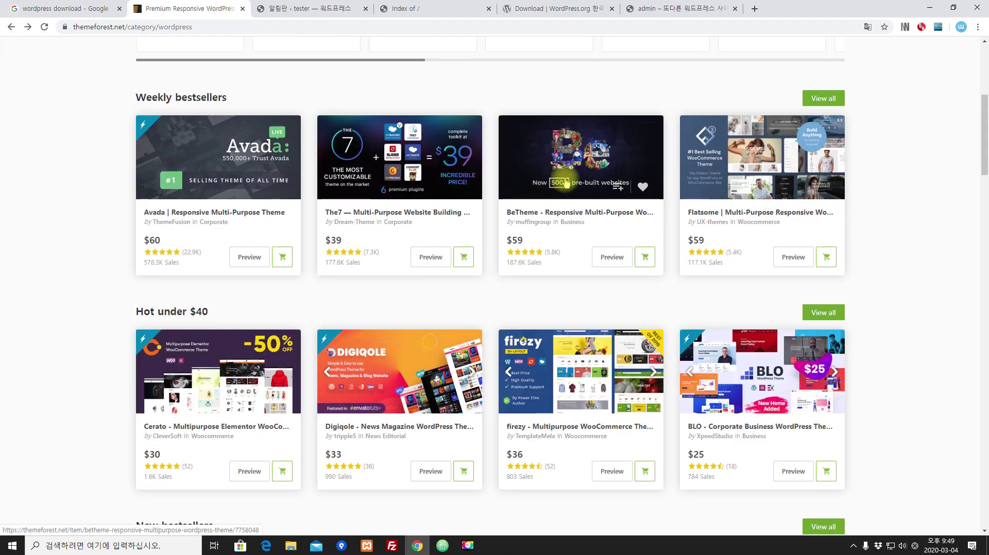
left_click(376, 172)
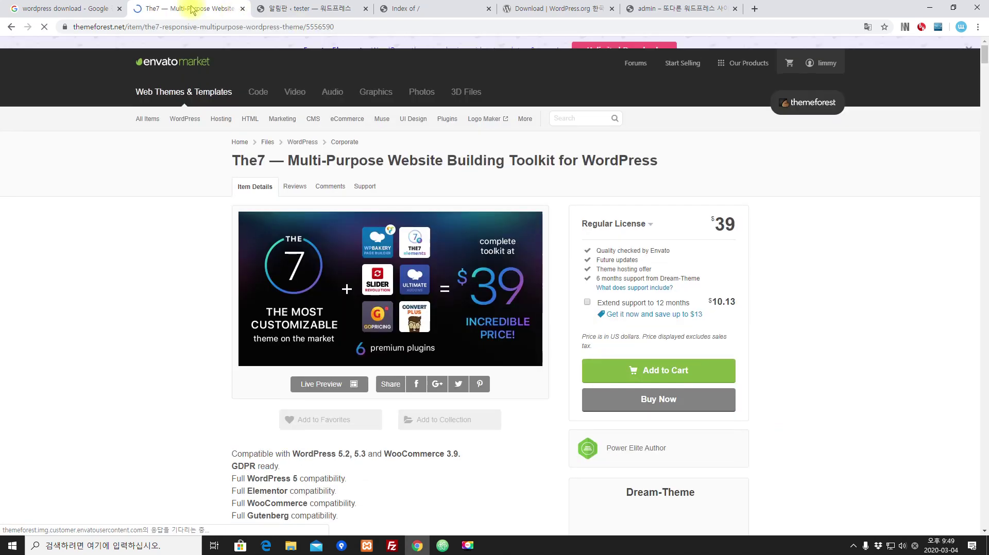
Step: Review The7's item page alongside the tester dashboard, ending on the dashboard
left_click(317, 8)
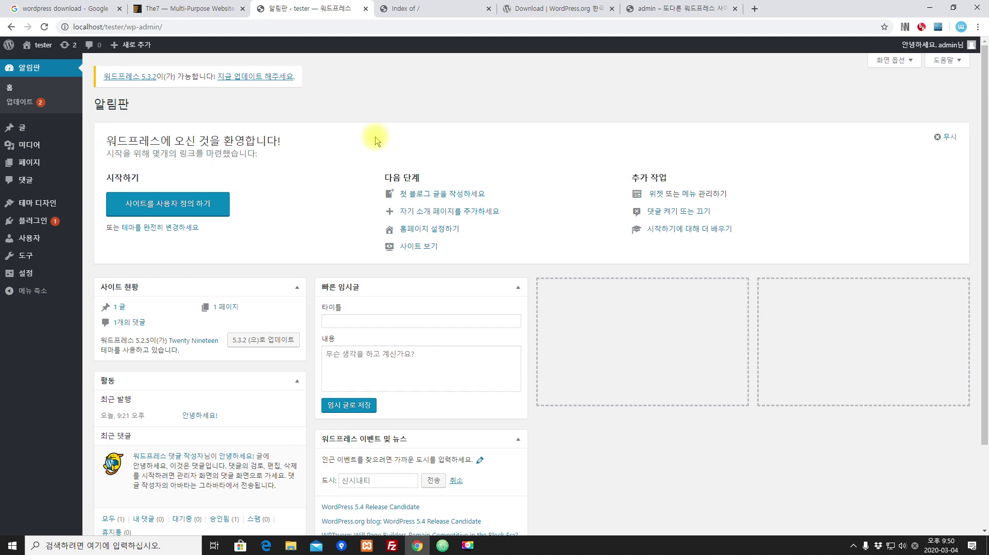
left_click(219, 8)
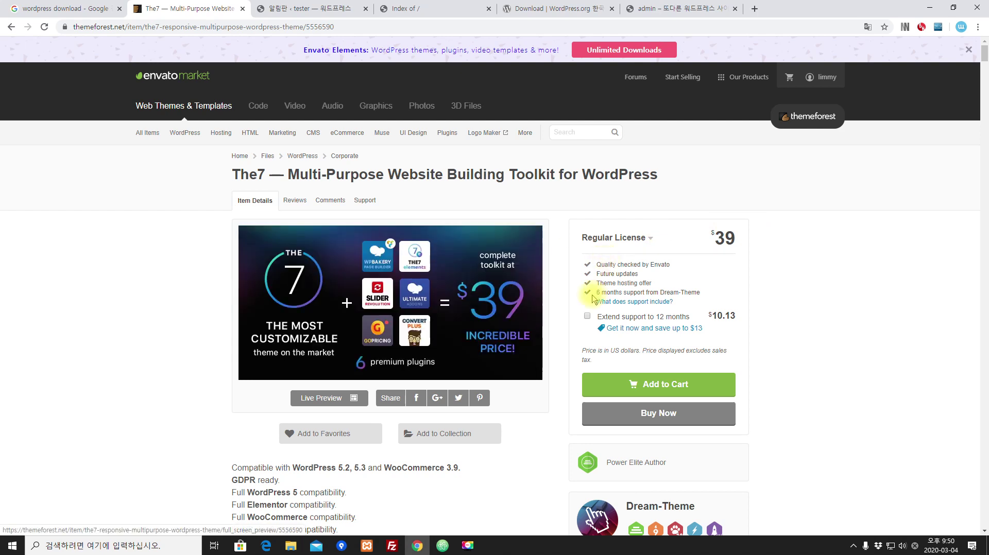
scroll(261, 375, "down", 3)
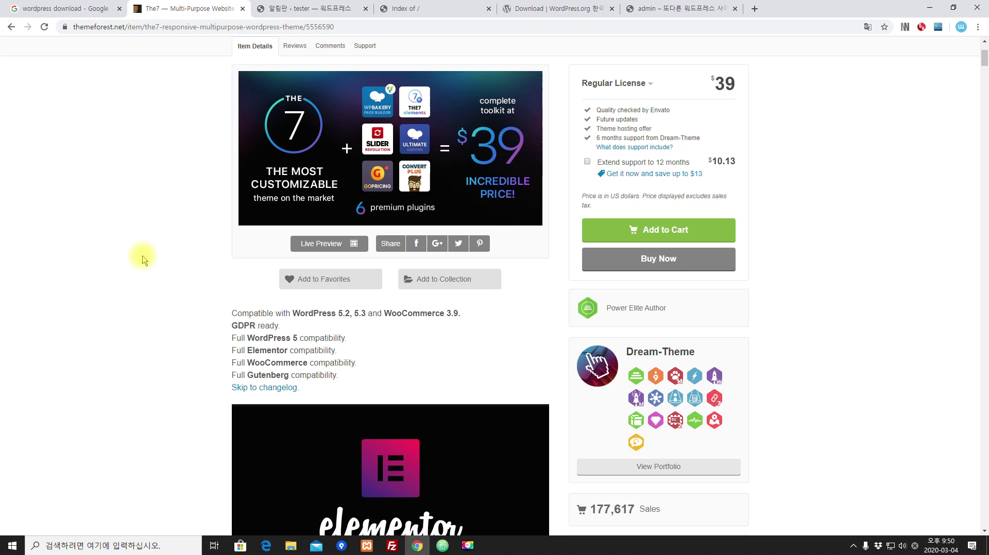
scroll(118, 170, "up", 3)
left_click(286, 8)
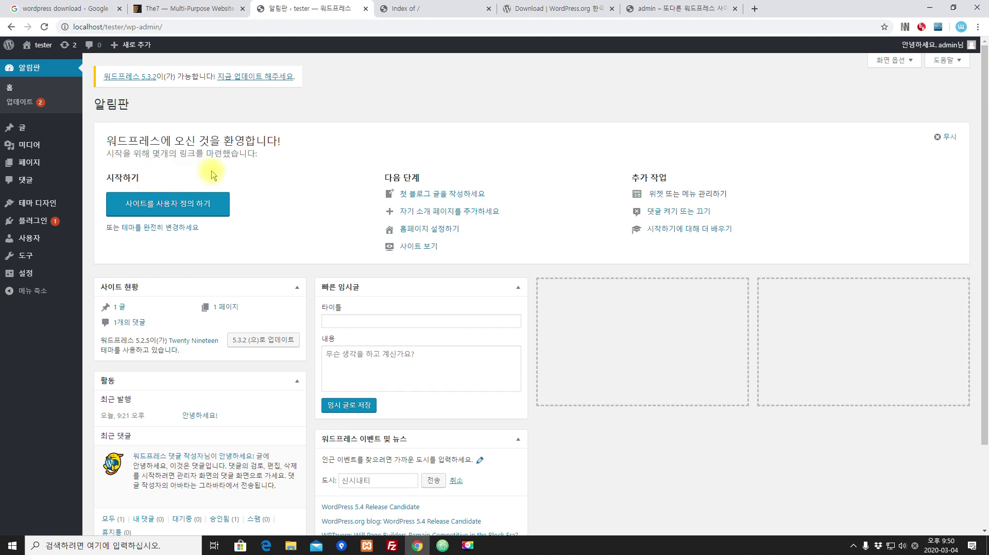
Step: In File Explorer, open the min site folder inside C:\xampp\htdocs
mouse_move(291, 546)
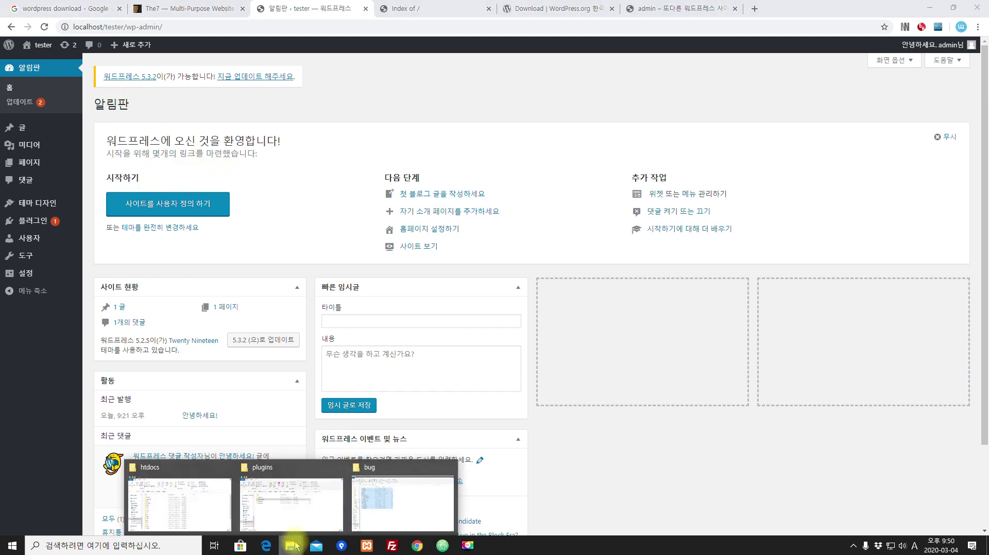
left_click(219, 518)
scroll(448, 289, "down", 2)
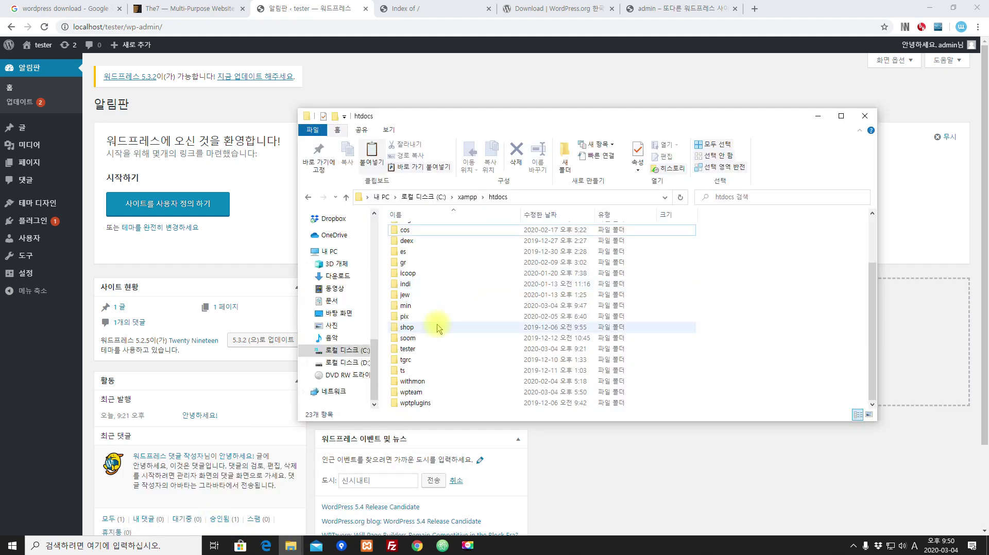
double_click(415, 306)
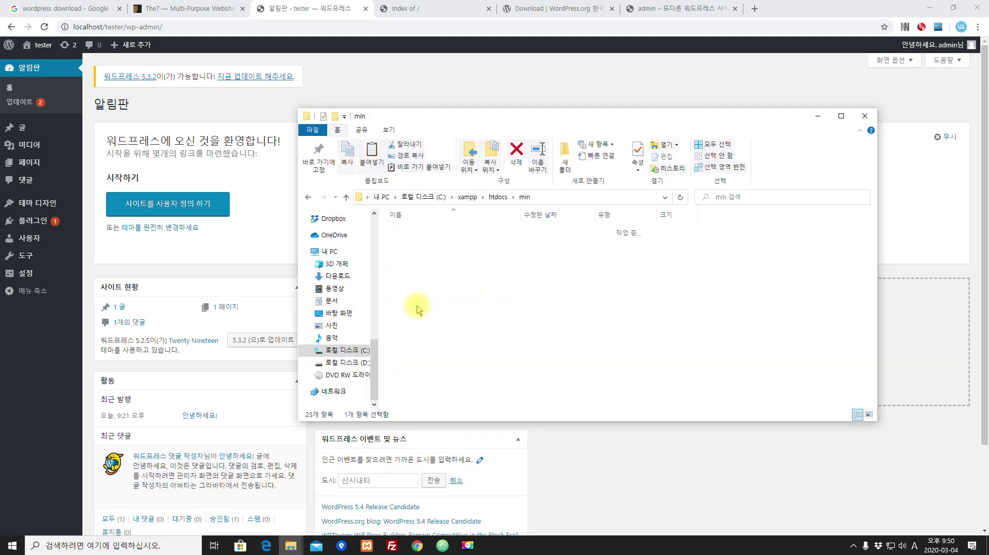
double_click(114, 26)
key("BackSpace")
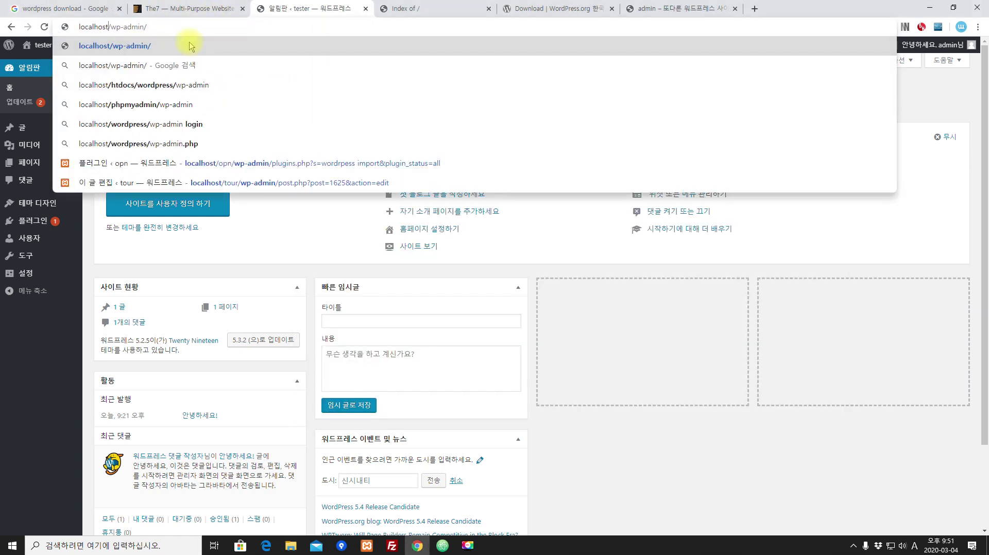
key("ctrl+z")
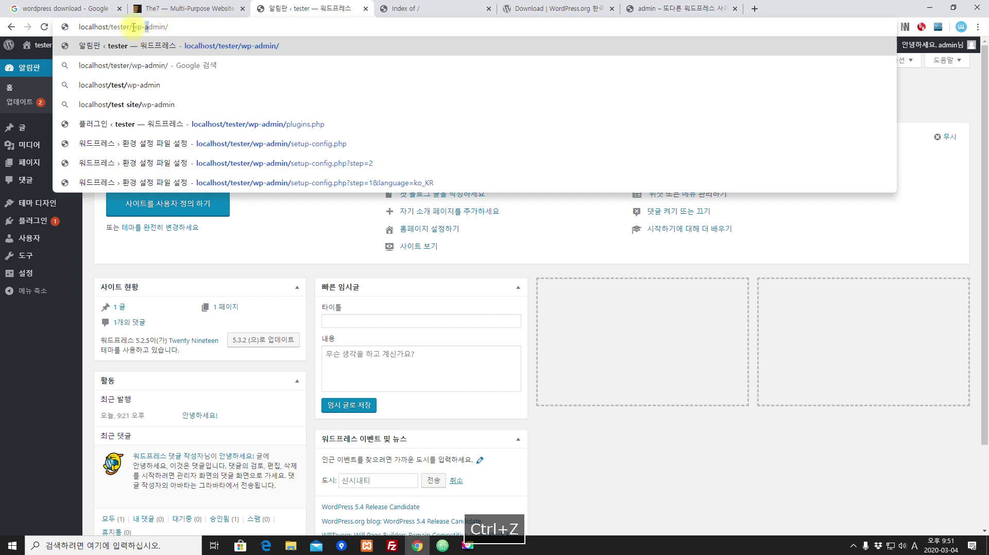
Step: Remove wp-admin/ from the browser address and load the front page at localhost/tester/
left_click_drag(132, 27, 247, 23)
key("BackSpace")
key("Return")
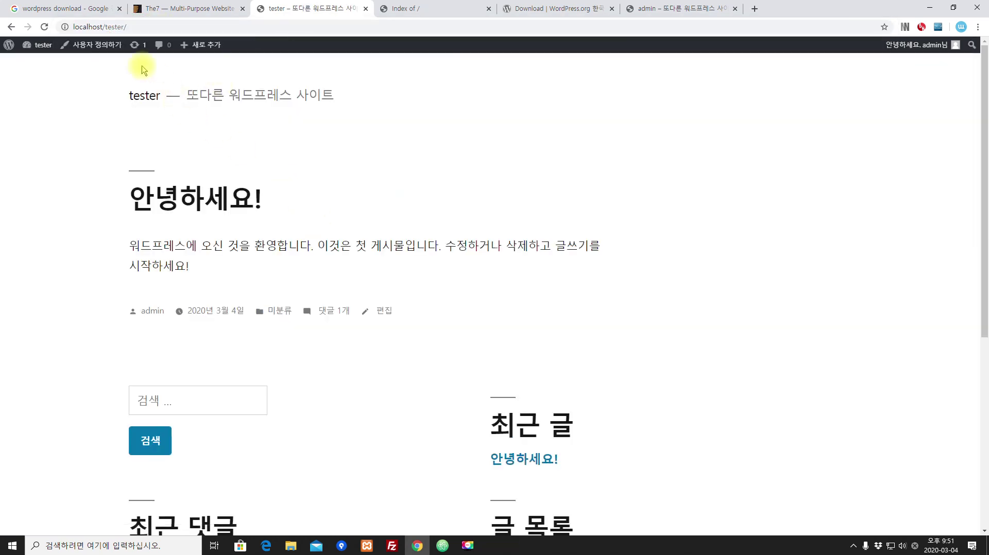
Step: Replace the site folder in the address with min and load localhost/min/
double_click(114, 26)
type("min")
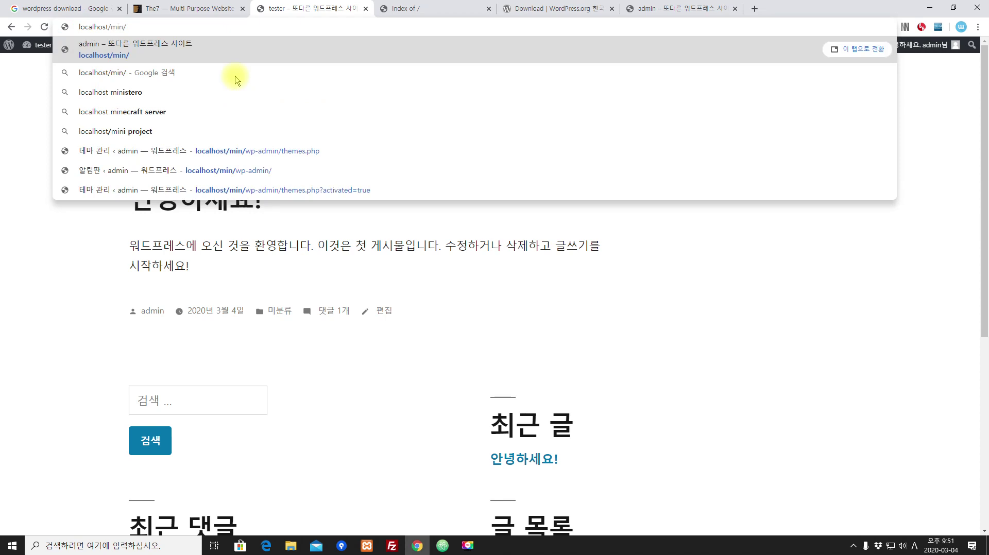
key("Return")
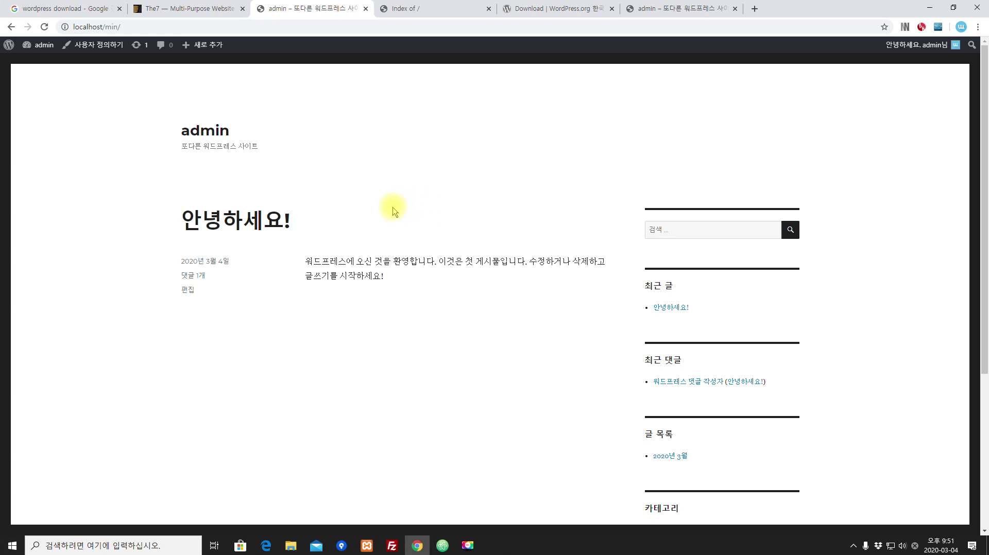
Step: Check the contents of the min folder in File Explorer, and return to the browser page at localhost/min/
left_click(292, 547)
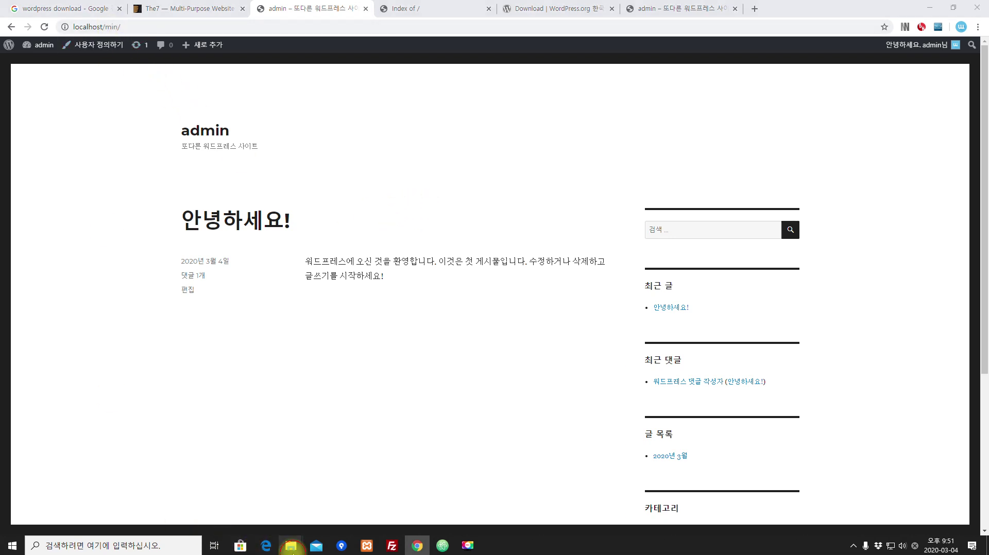
left_click(165, 515)
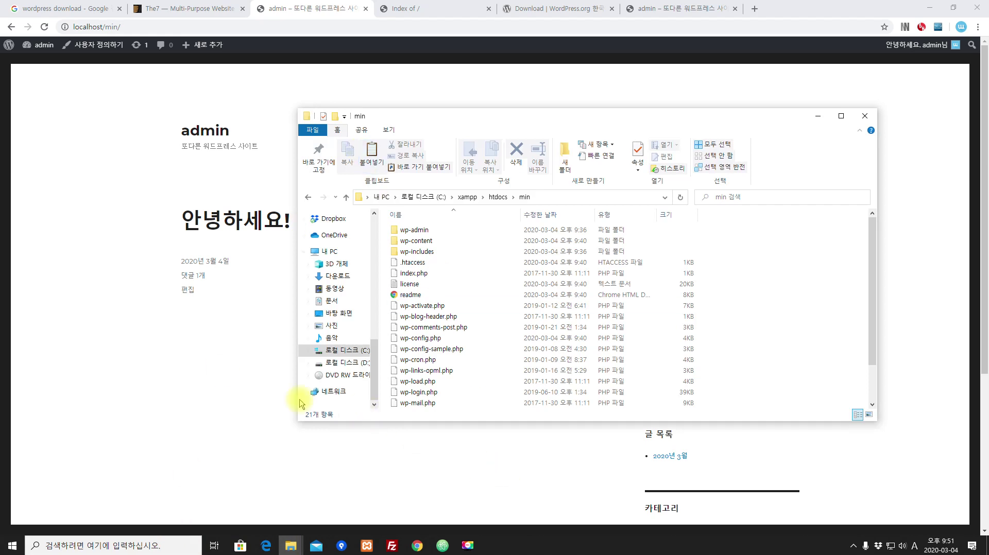
left_click(250, 418)
Step: Replace min with tester in the browser address and load localhost/tester/
double_click(110, 27)
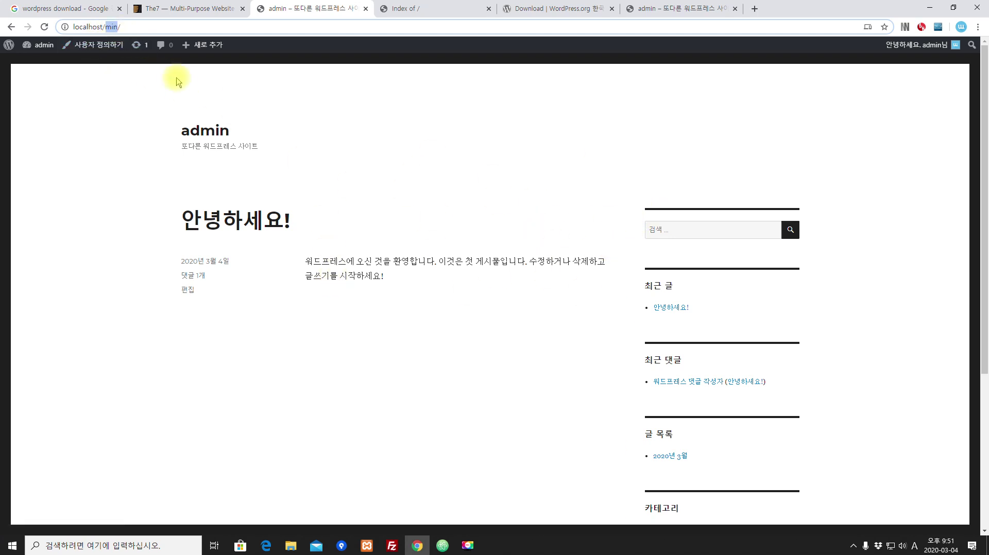
type("tesr")
key("BackSpace")
key("BackSpace")
key("BackSpace")
key("BackSpace")
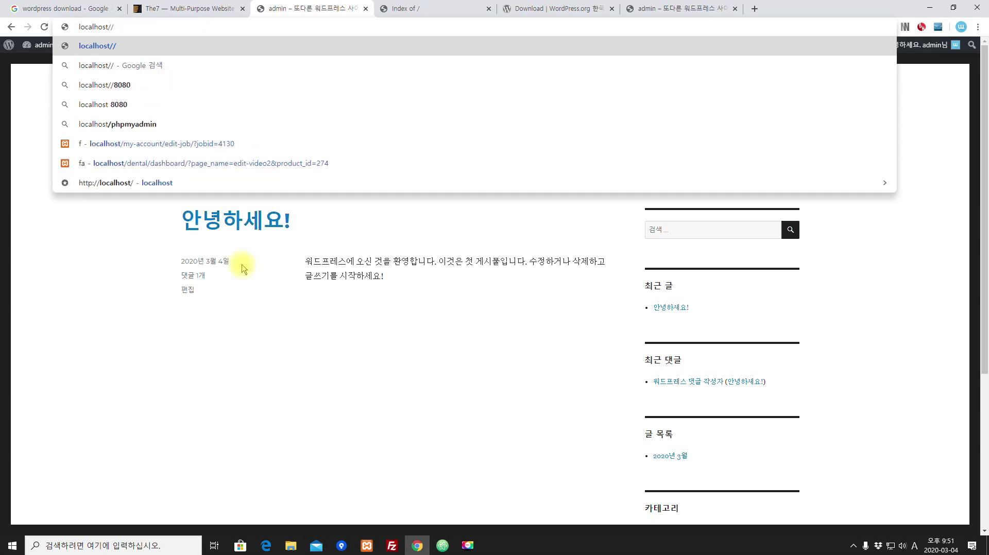
key("Return")
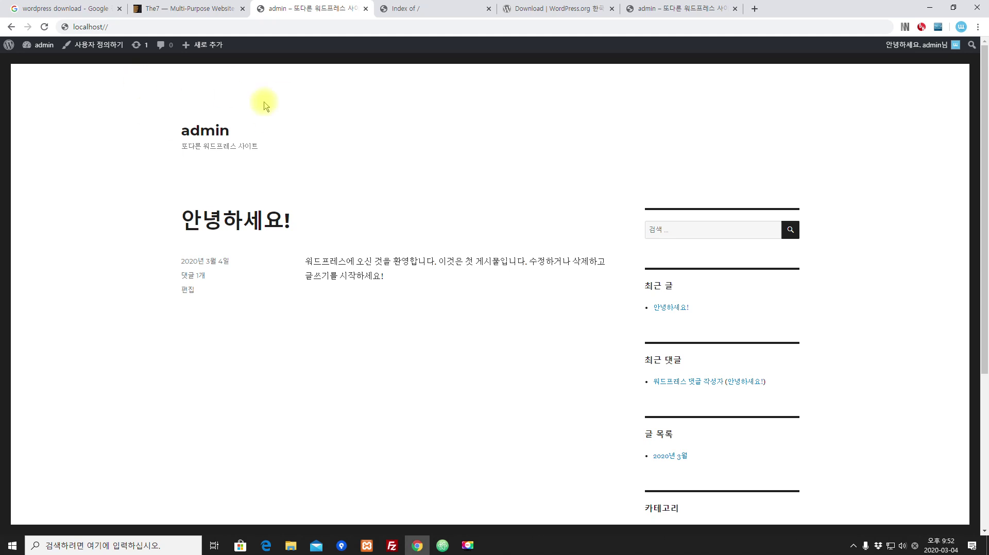
scroll(232, 144, "down", 2)
scroll(170, 113, "up", 2)
left_click(103, 27)
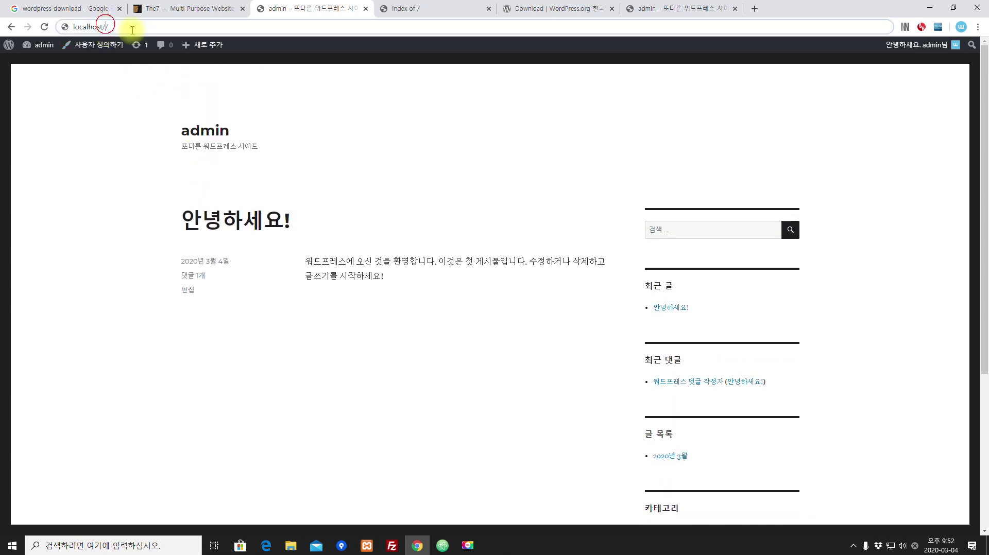
type("t")
left_click(248, 51)
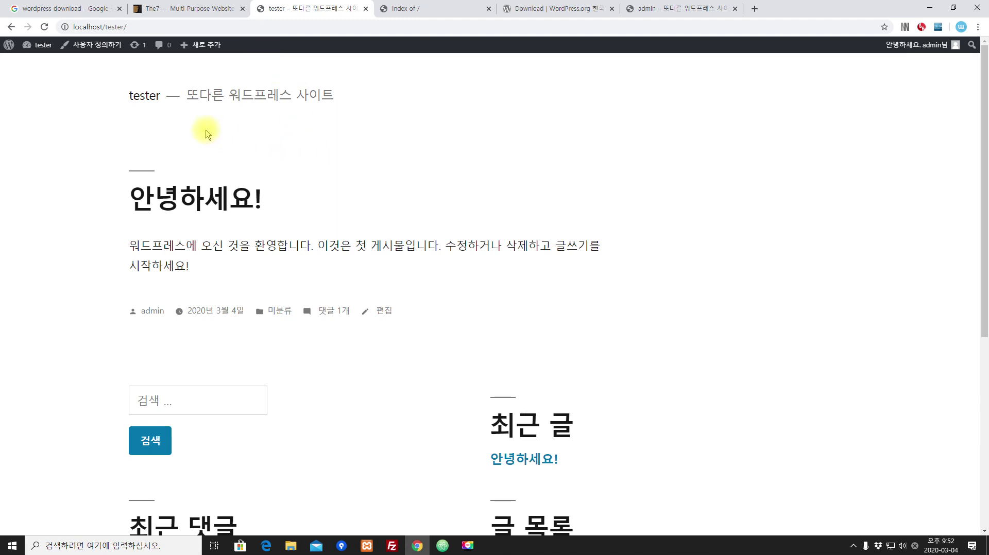
Step: Open the tester site's dashboard and go to the WordPress update page through the 5.3.2 update notice
left_click(44, 48)
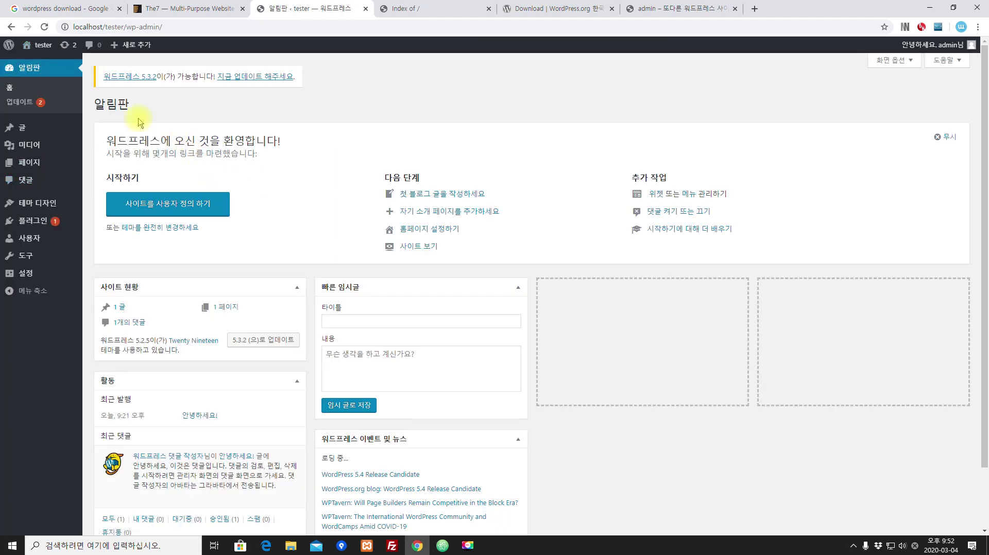
left_click_drag(94, 80, 325, 80)
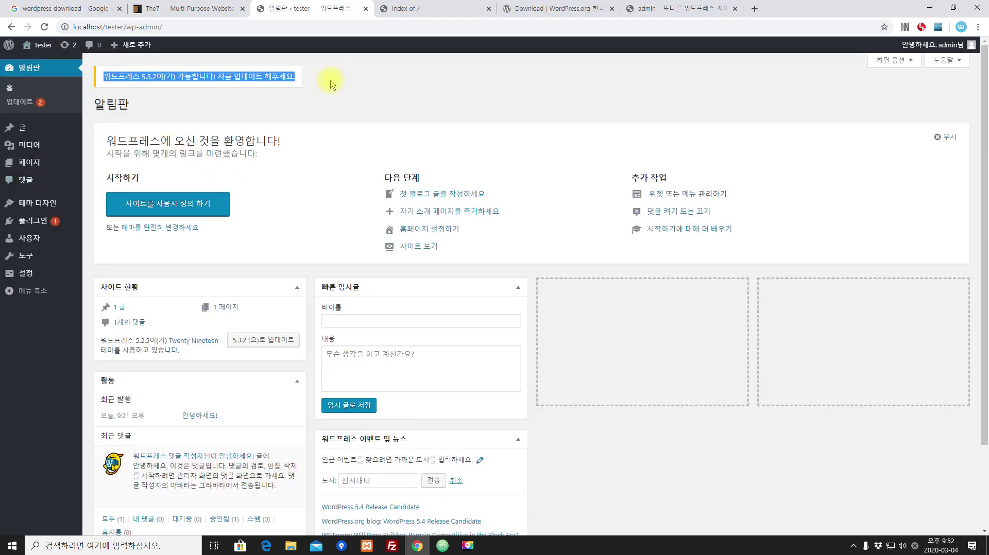
left_click(323, 90)
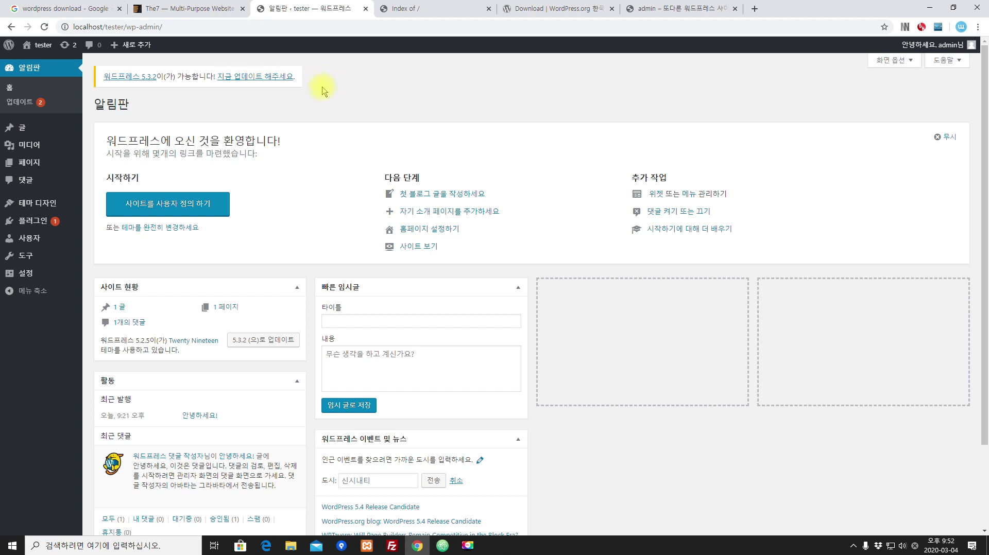
left_click(246, 77)
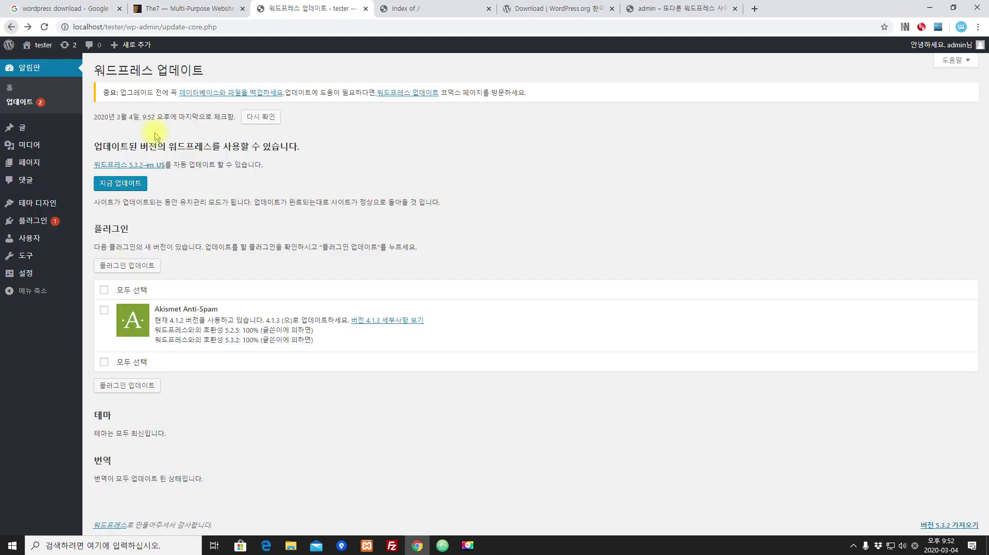
left_click(11, 27)
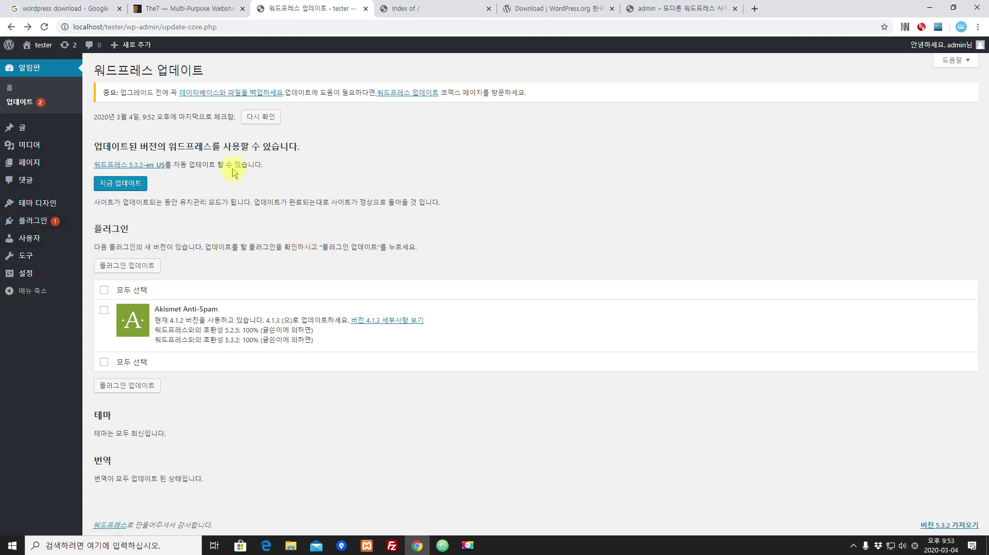
Step: Review the last check time and the WordPress and Akismet Anti-Spam updates offered on the update page
left_click_drag(86, 166, 304, 164)
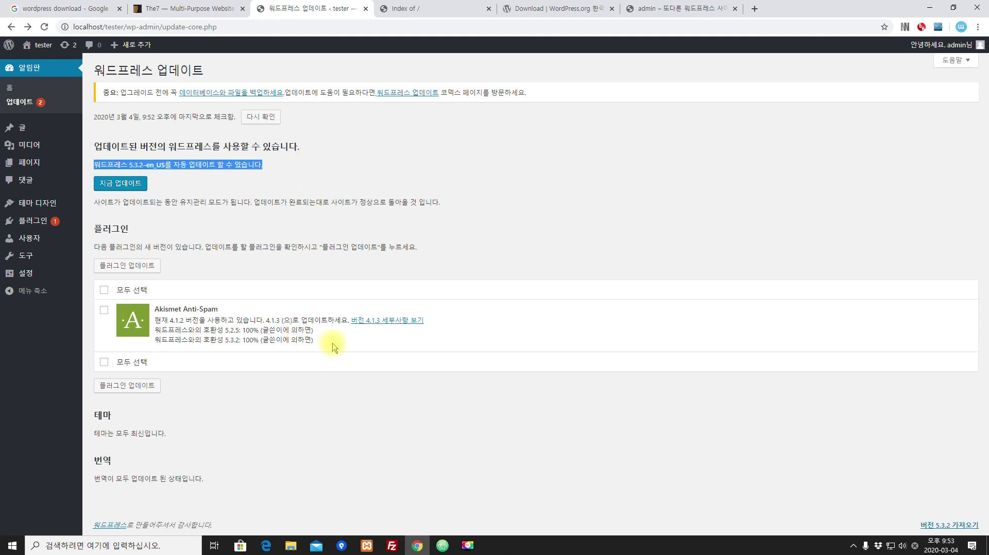
left_click(306, 337)
left_click_drag(459, 316, 156, 323)
left_click(431, 250)
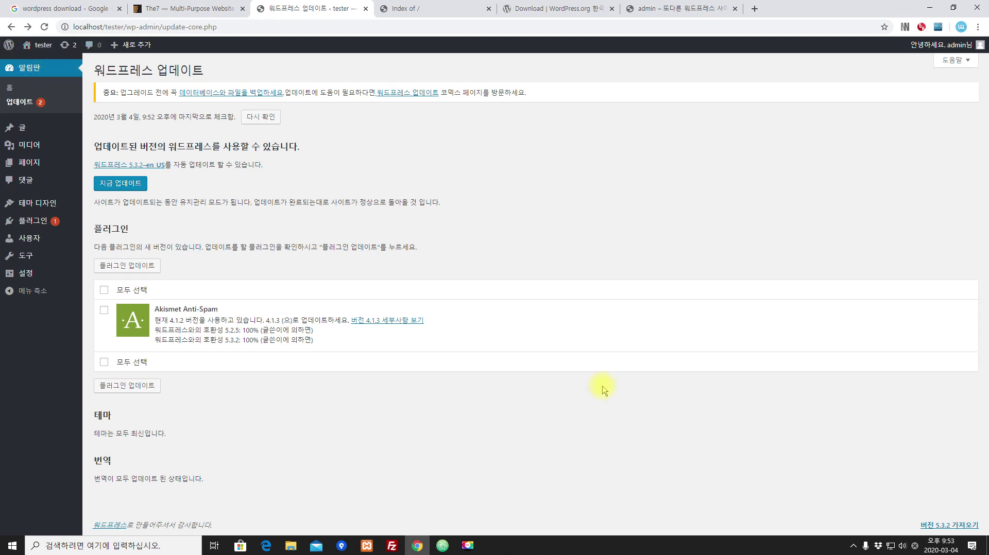
left_click_drag(108, 117, 174, 120)
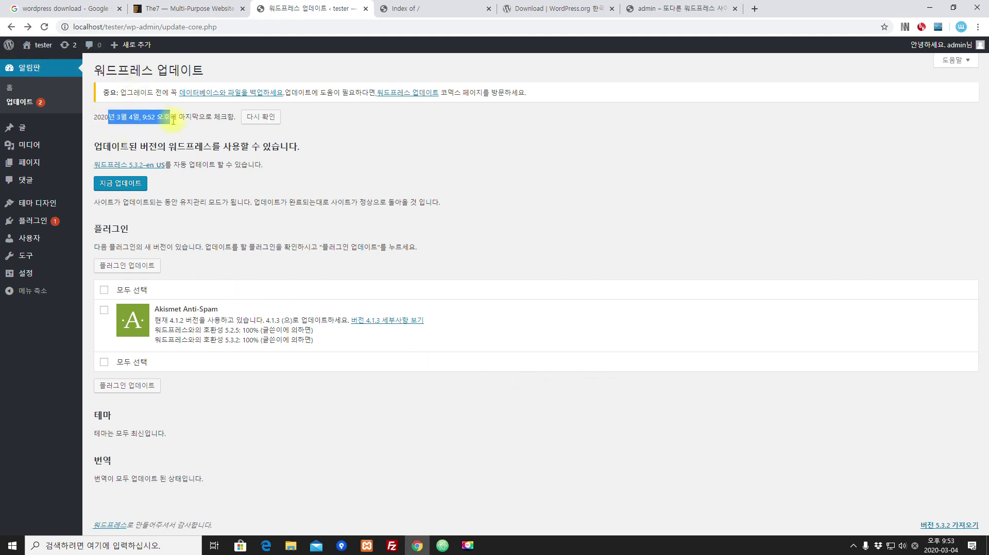
left_click_drag(291, 164, 88, 164)
left_click(457, 165)
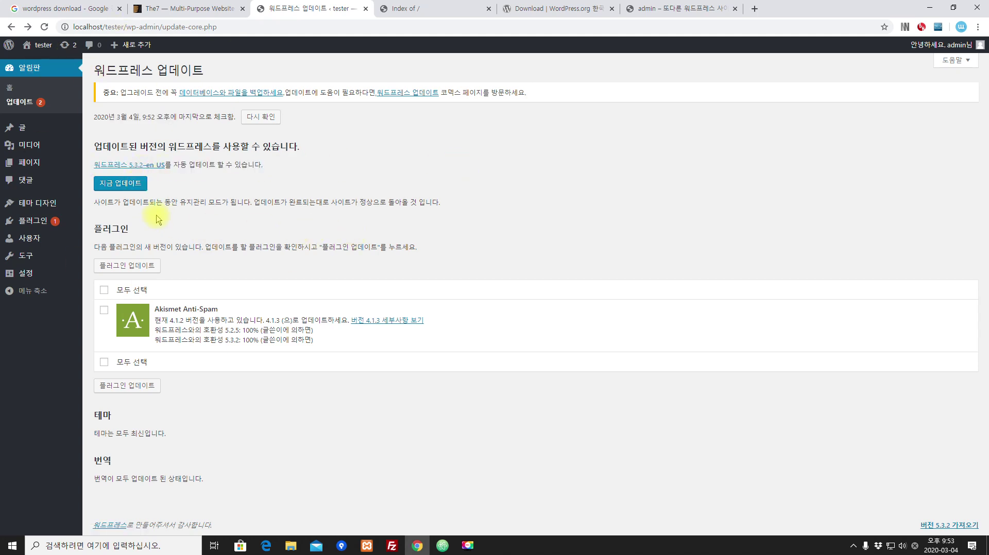
Step: Look over the tester site's front page, follow its WordPress footer link, and go back
left_click(46, 46)
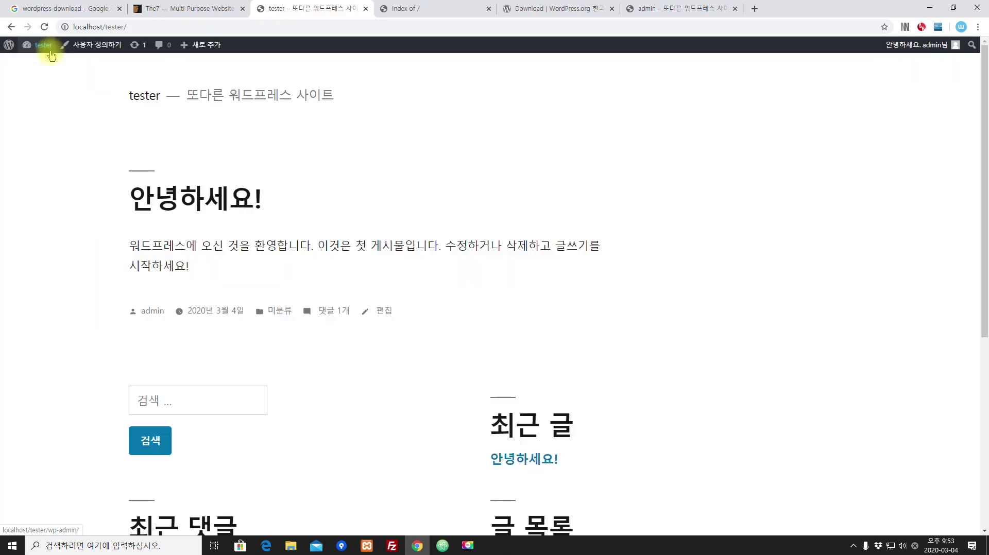
scroll(577, 177, "down", 6)
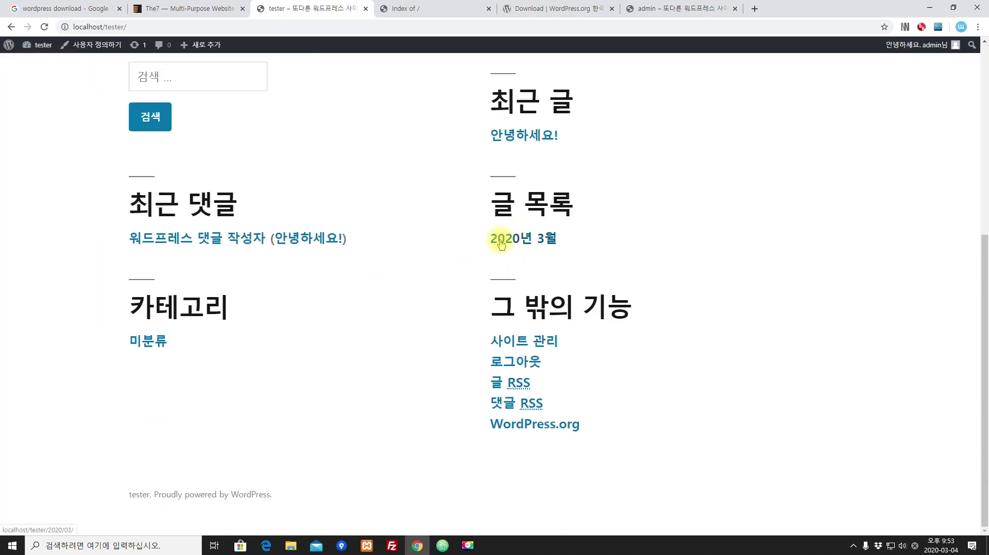
scroll(369, 285, "up", 4)
left_click(227, 444)
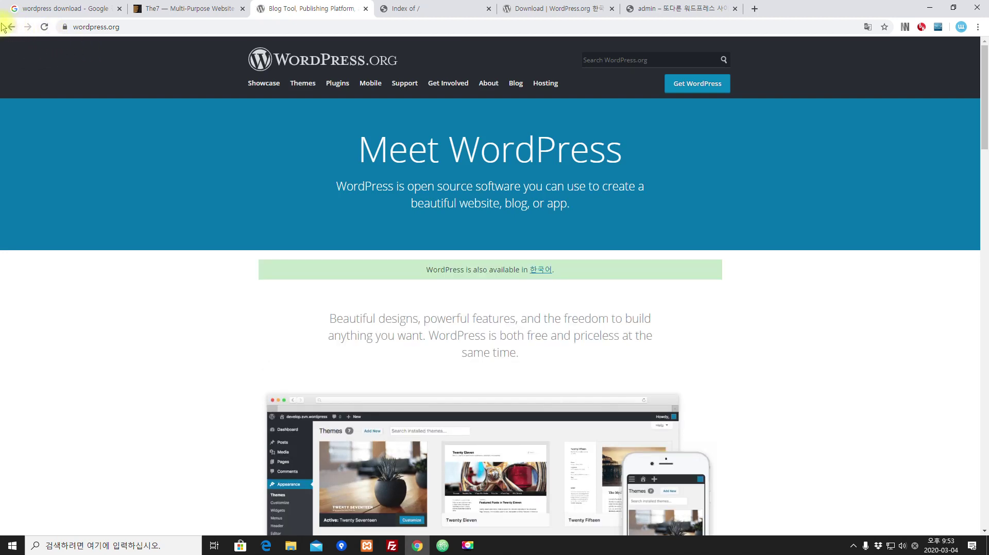
left_click(6, 27)
Step: Return to the tester site's dashboard and open its WordPress update page
mouse_move(44, 45)
left_click(36, 62)
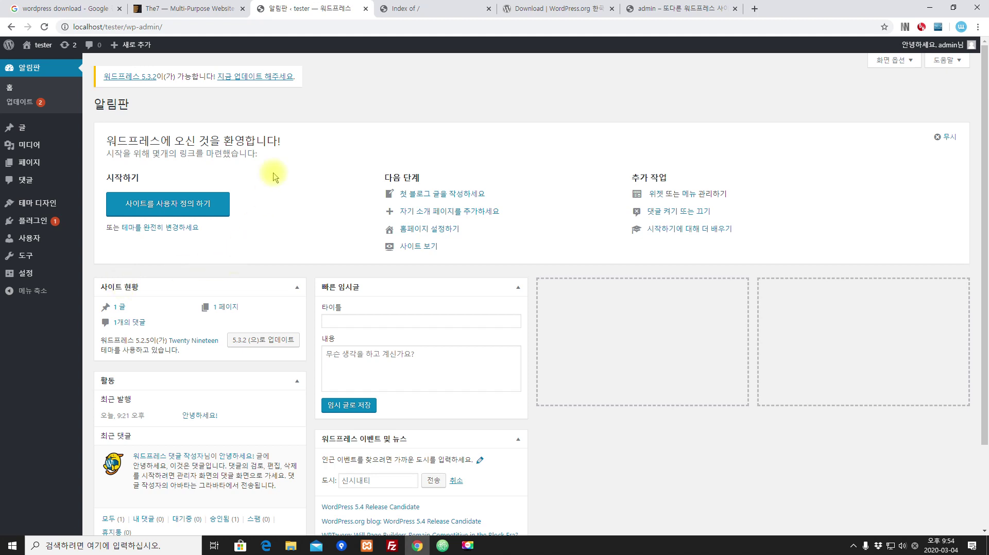
left_click(23, 101)
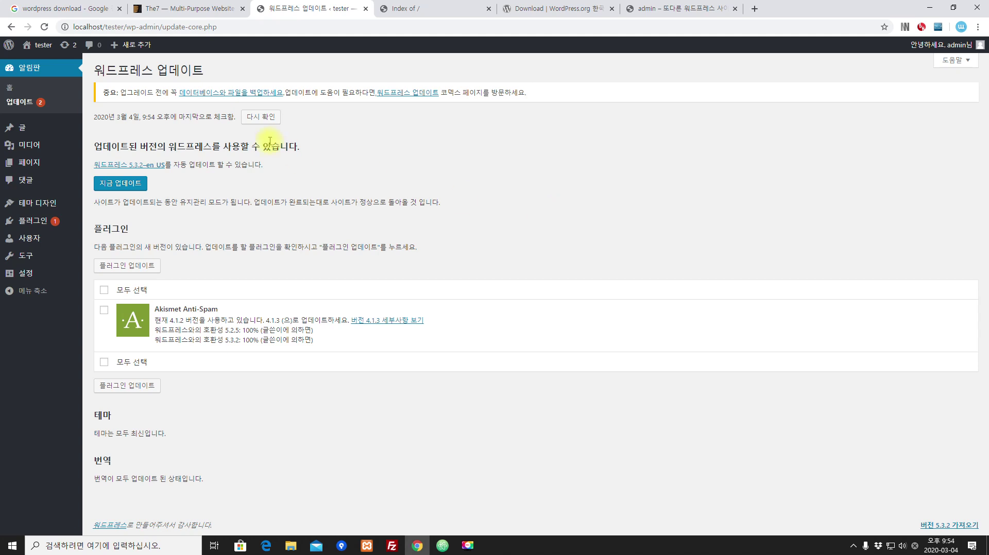
left_click(438, 8)
left_click(309, 9)
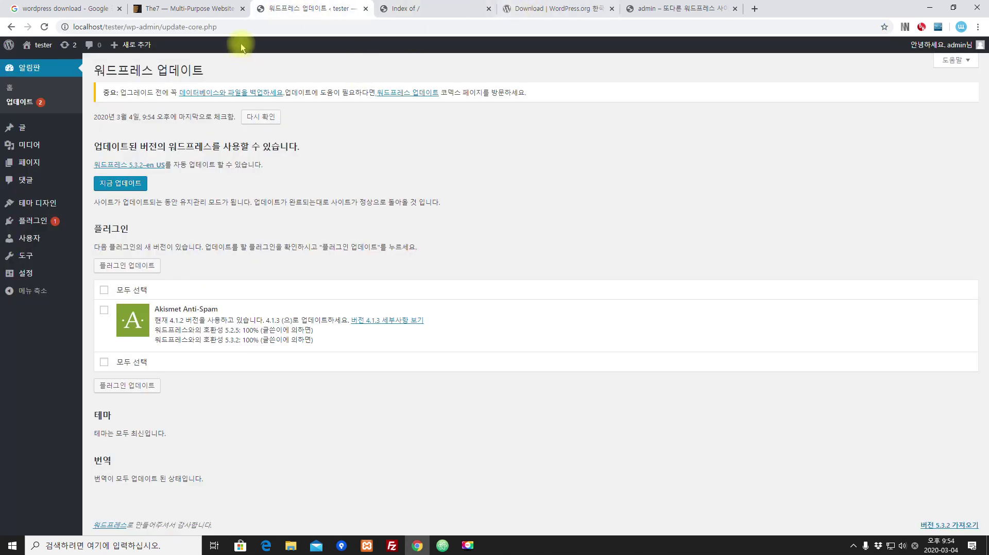
Step: Switch to the localhost index page and load the bug site at localhost/bug/
left_click(404, 9)
left_click(381, 27)
key("Right")
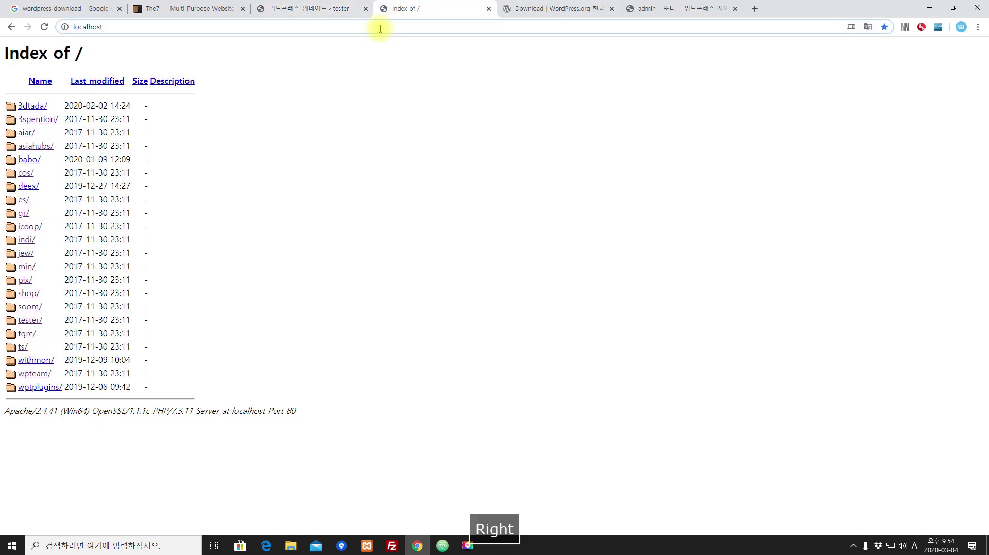
type("/i")
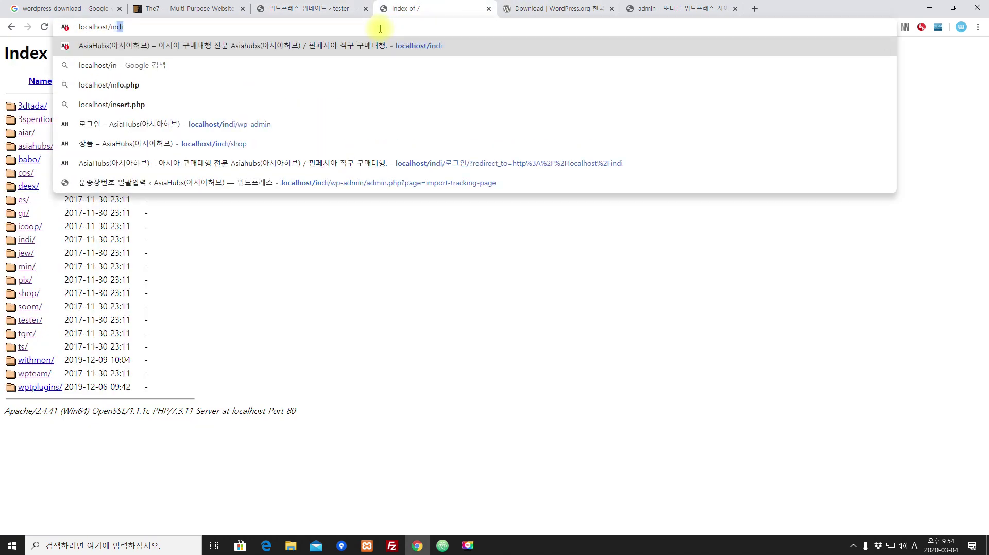
key("BackSpace")
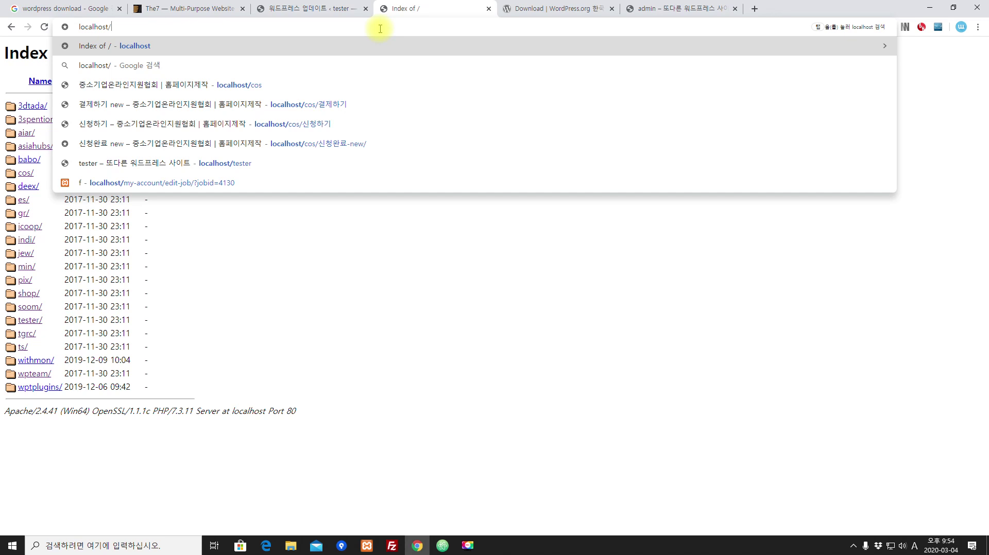
type("bug")
key("Return")
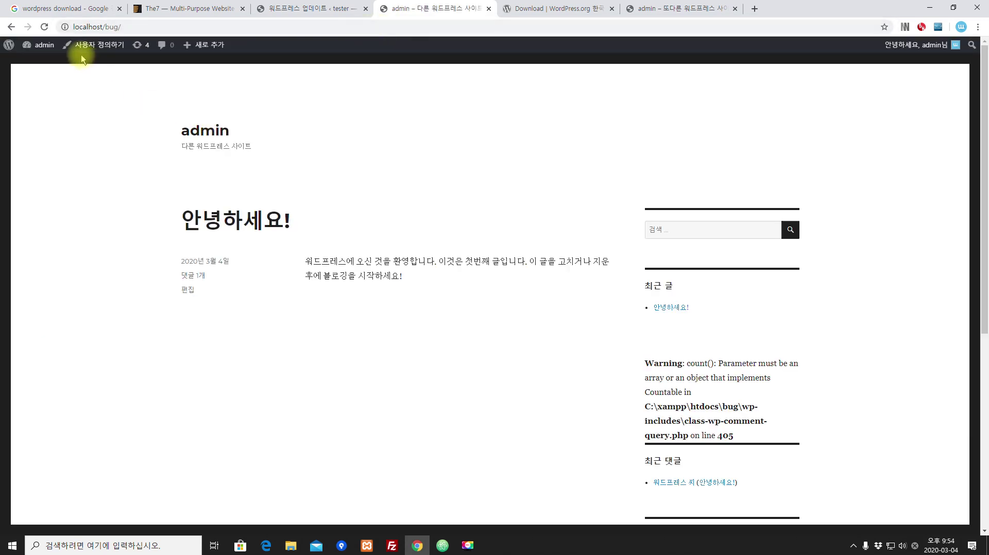
Step: Activate the WPBakery Visual Composer plugin from the bug site's installed plugins
left_click(34, 47)
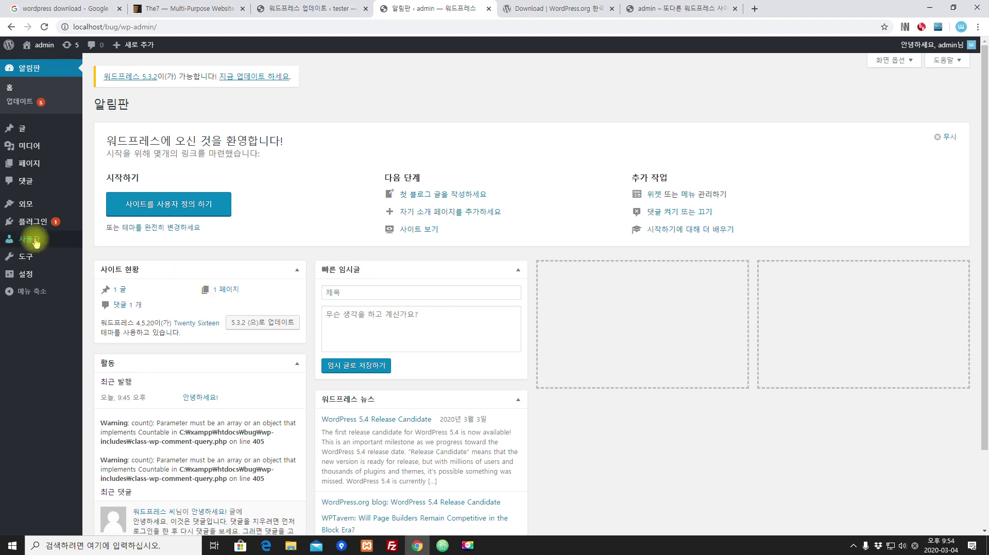
left_click(28, 223)
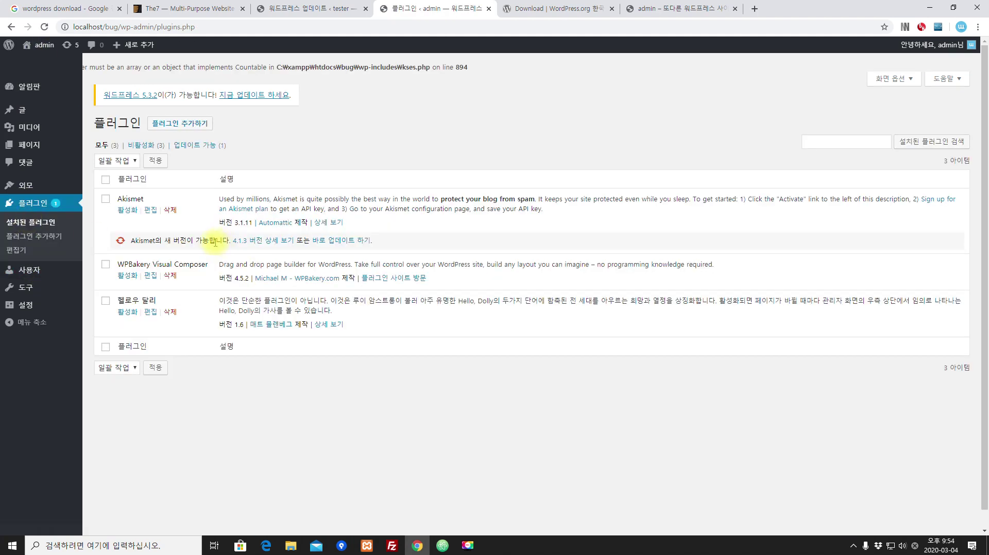
left_click(128, 276)
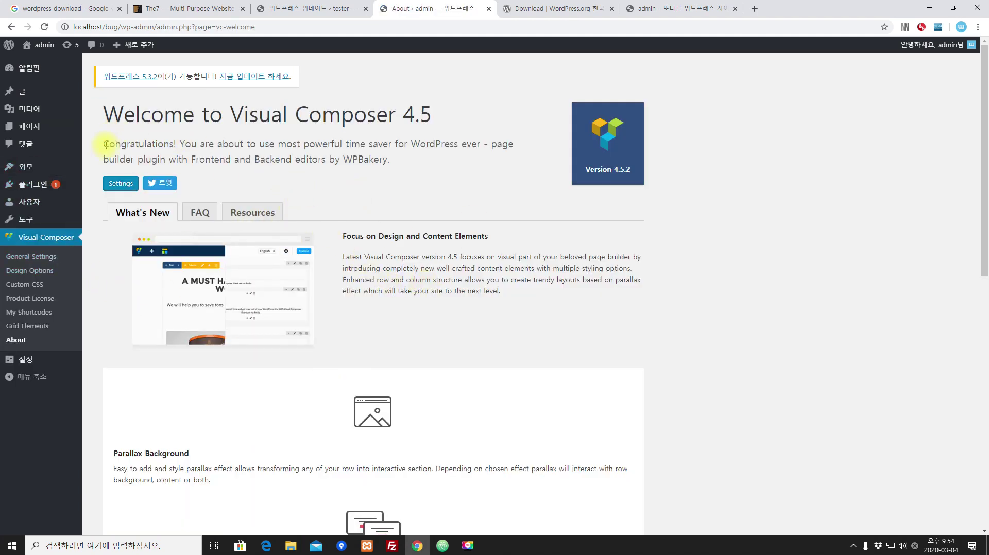
Step: Open the bug site's sample page (샘플 페이지) for editing and switch it to Visual Composer's backend editor
left_click(40, 132)
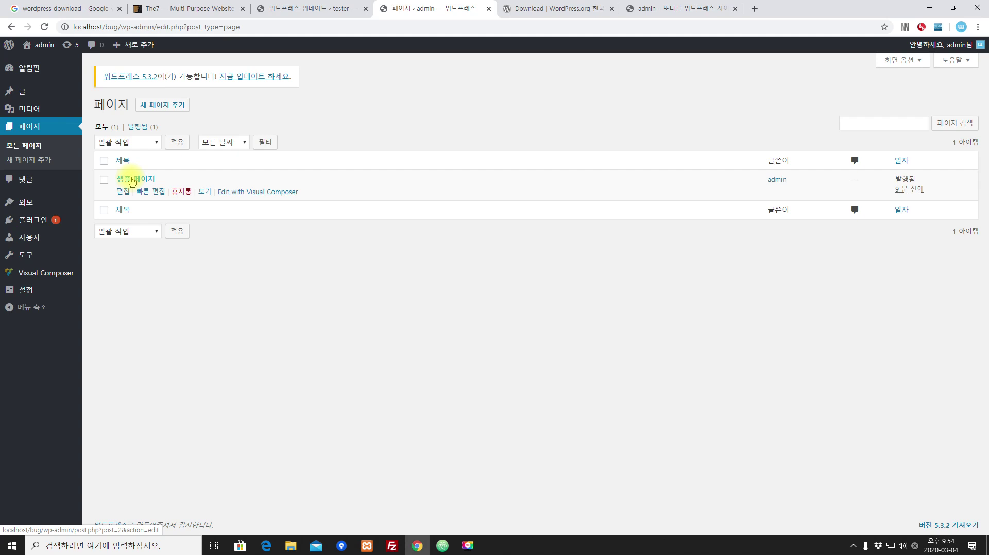
left_click(133, 180)
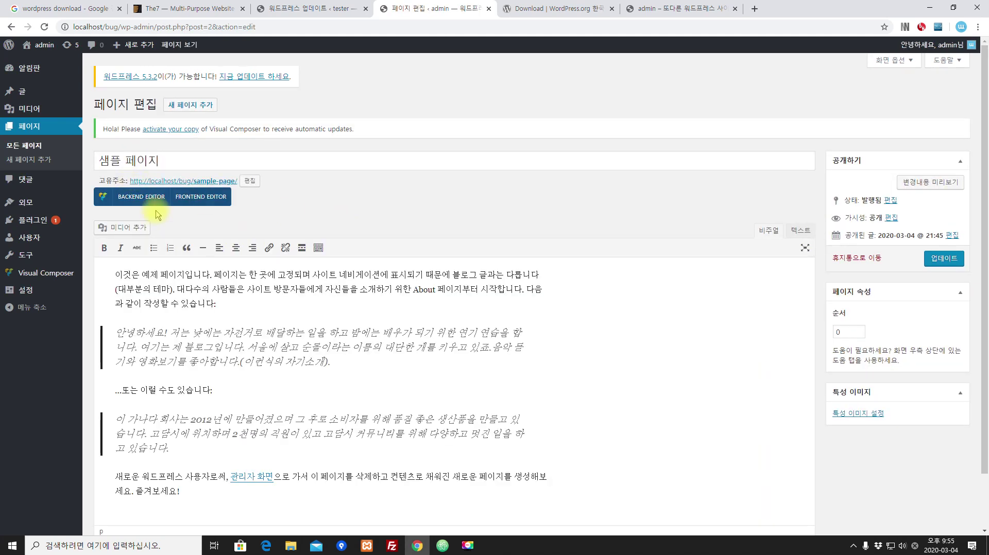
left_click(132, 200)
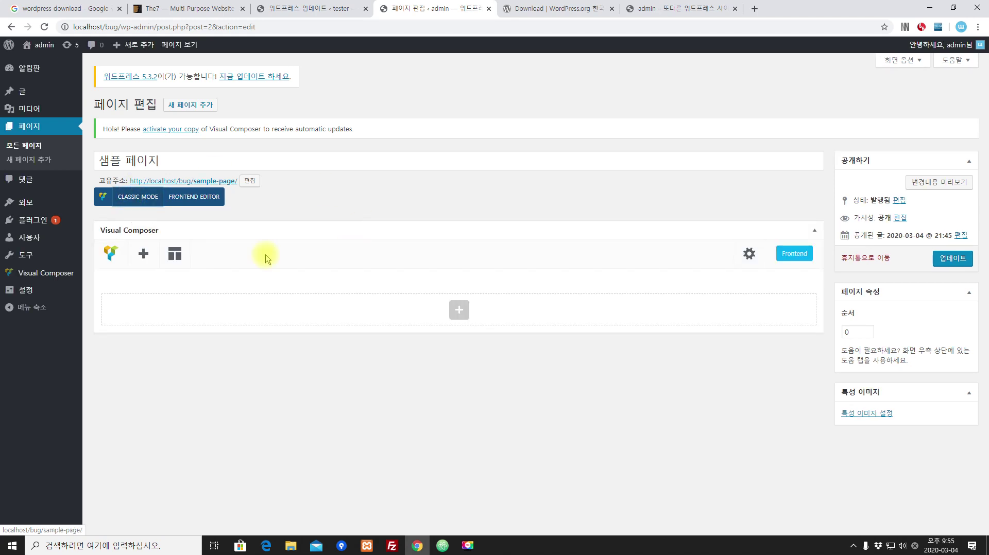
Step: Open Visual Composer's Add Element list and check the browser's developer console for errors
left_click(138, 254)
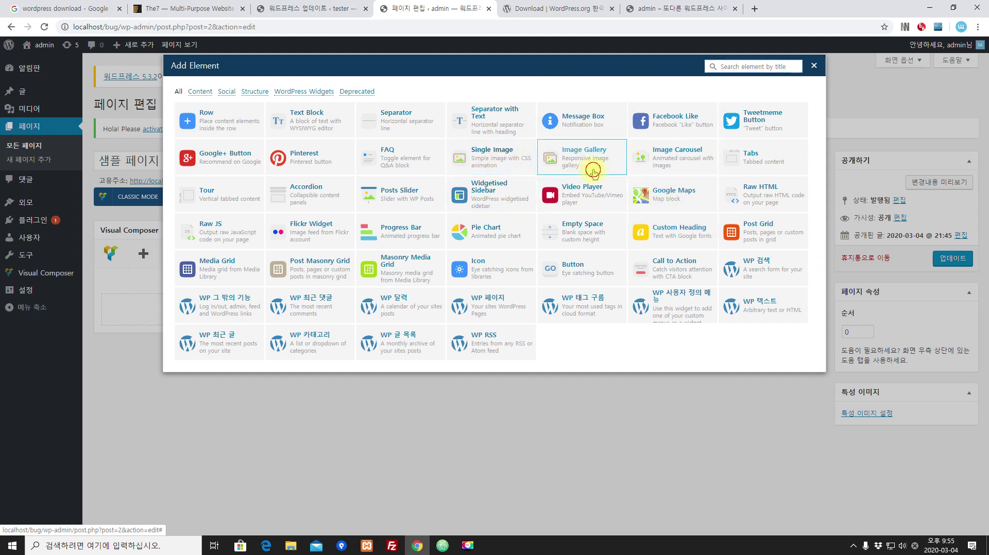
key("F12")
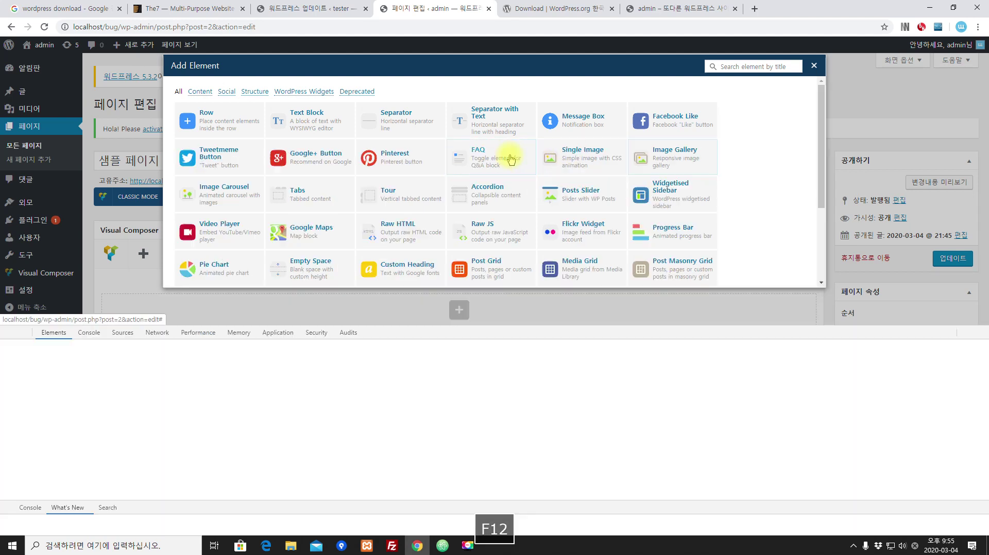
left_click(88, 333)
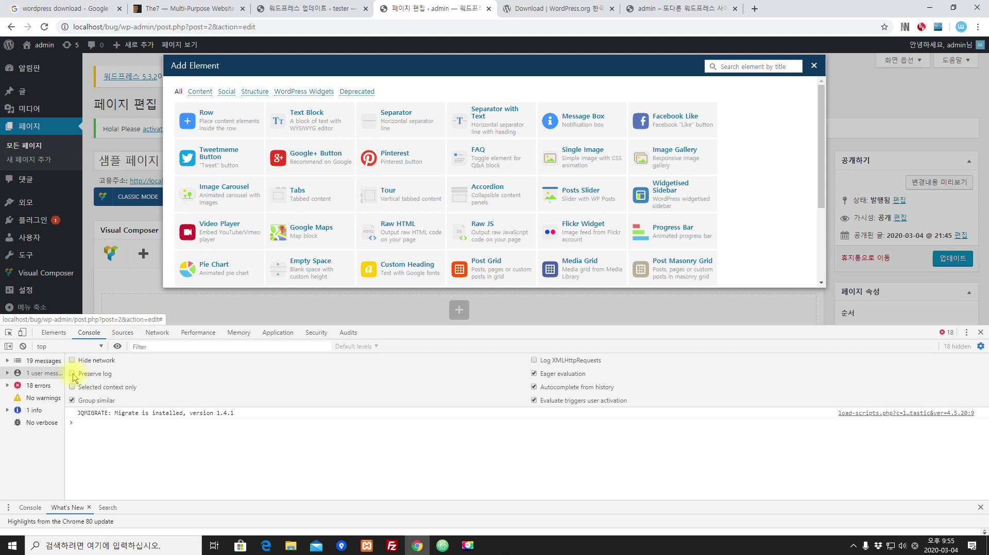
Step: Show only the errors in the console, read through them, and close the Add Element list
left_click(39, 385)
scroll(295, 448, "up", 3)
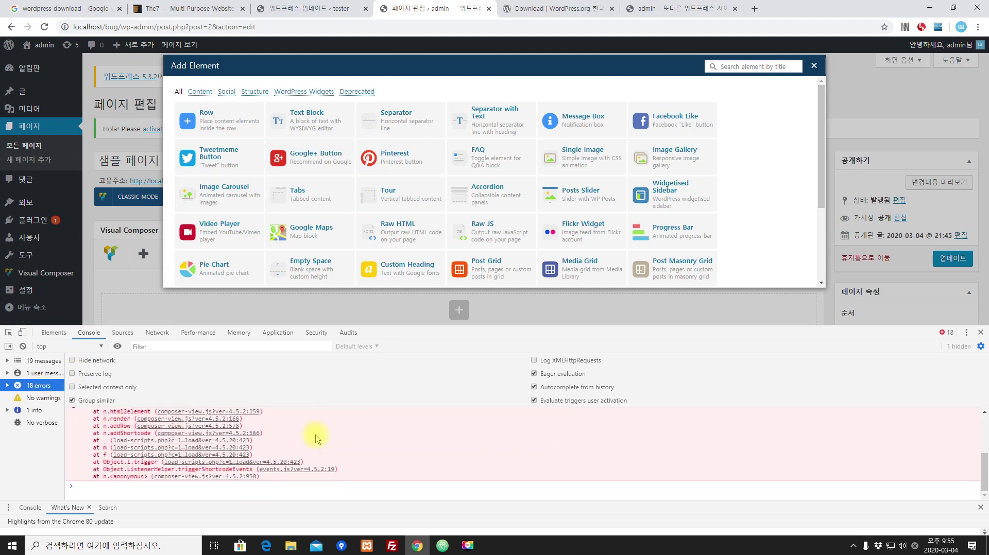
left_click(815, 65)
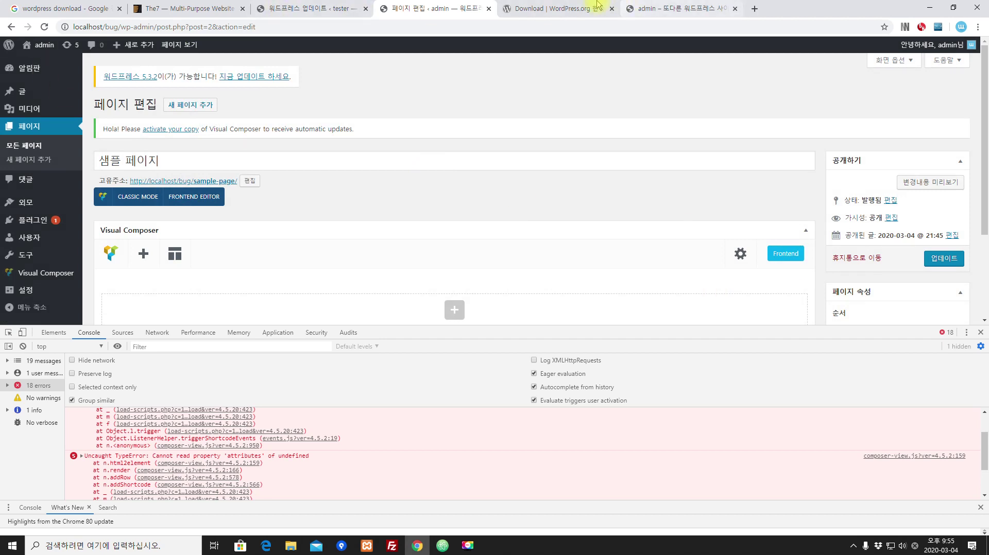
Step: Switch to the untitled page draft on the indi site and add a Single Image element in WPBakery Page Builder
left_click(555, 10)
type("lo")
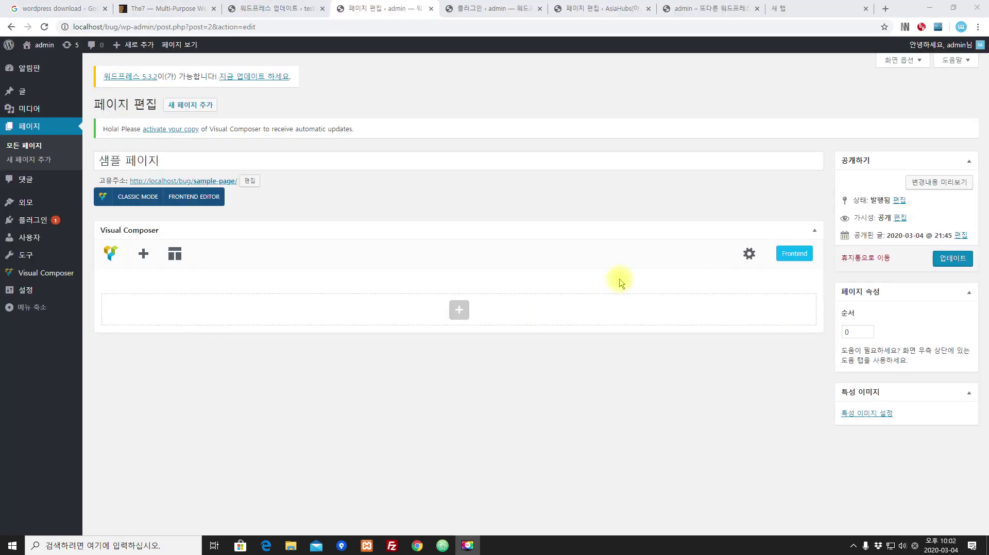
left_click(613, 11)
scroll(320, 187, "down", 3)
scroll(349, 165, "up", 3)
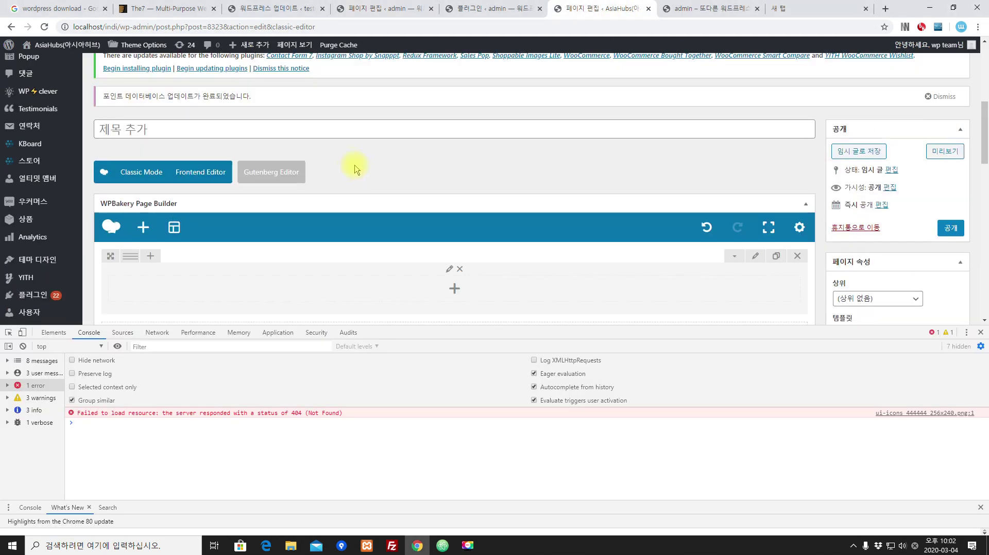
scroll(464, 249, "down", 1)
left_click(462, 247)
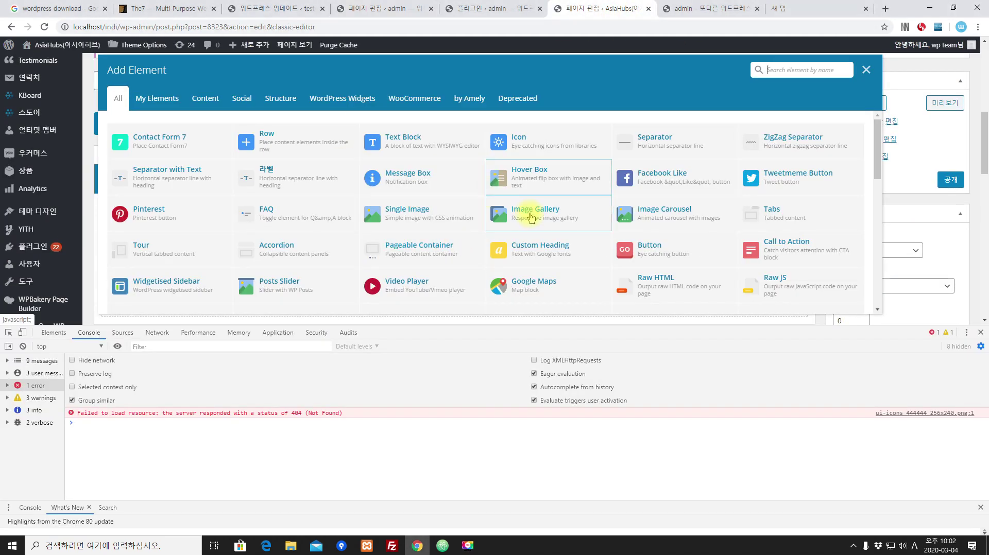
scroll(435, 222, "down", 1)
scroll(435, 222, "up", 1)
left_click(419, 217)
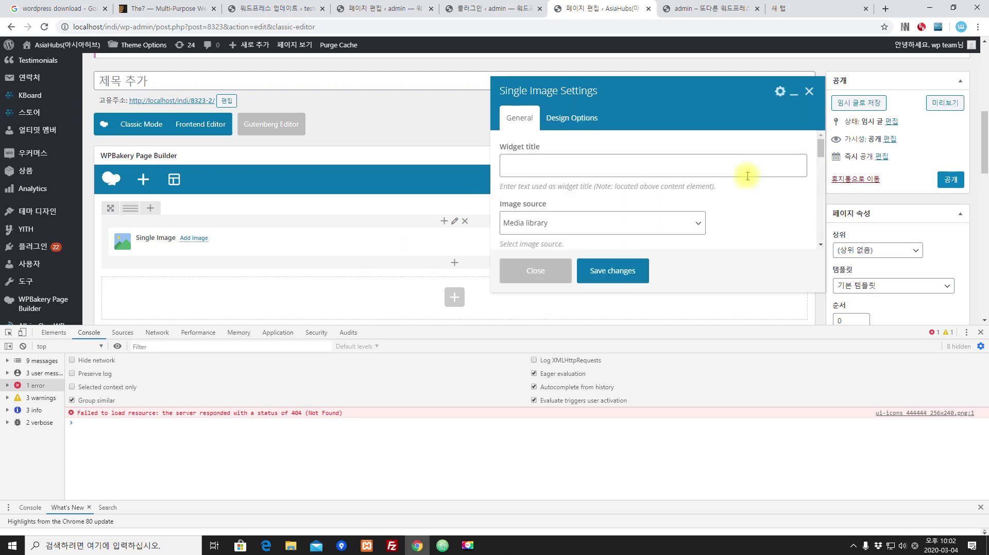
Step: Look through the General settings of the Single Image element and close them without saving
scroll(663, 190, "down", 3)
scroll(663, 191, "down", 5)
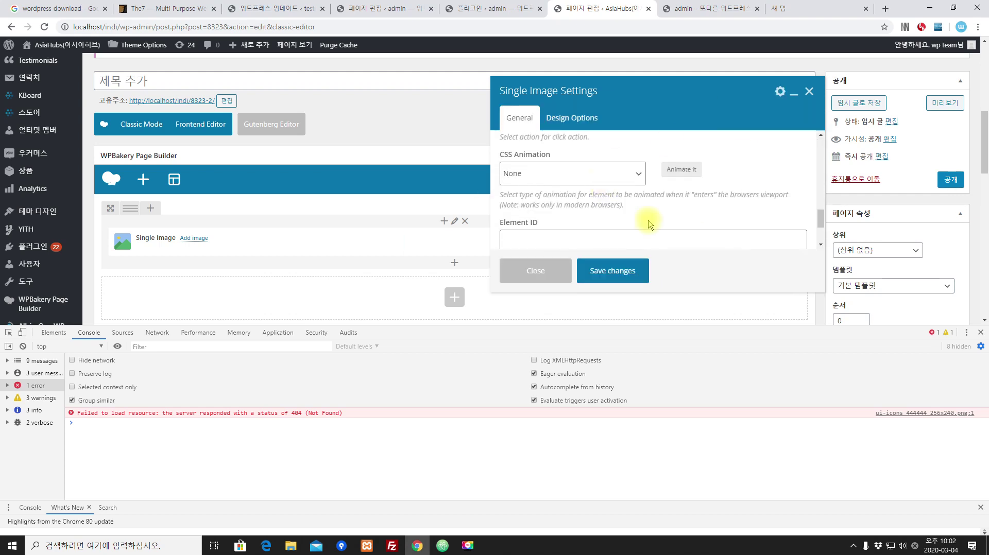
left_click(546, 269)
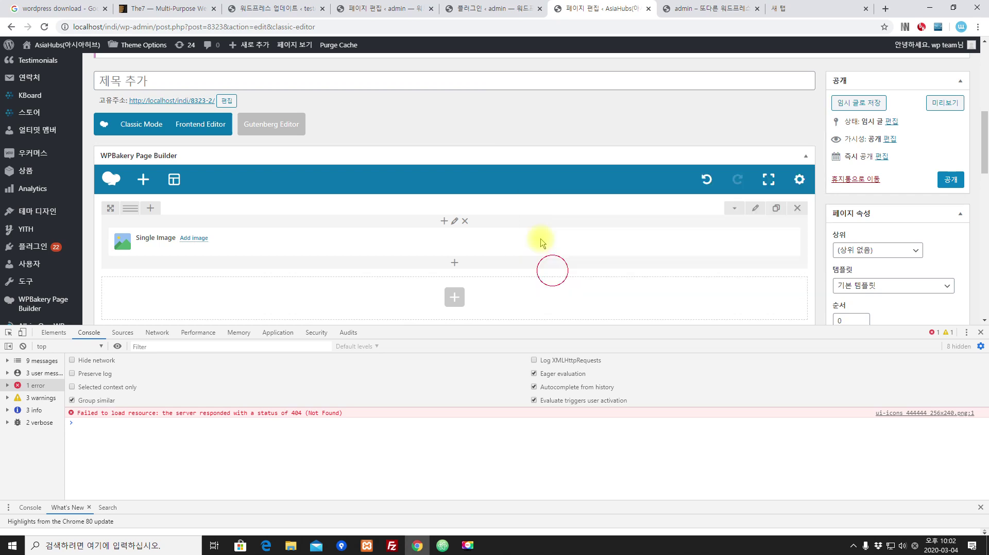
Step: Return to the bug site's sample page, try adding Single Image and Image Gallery elements, and close the element list
left_click(413, 10)
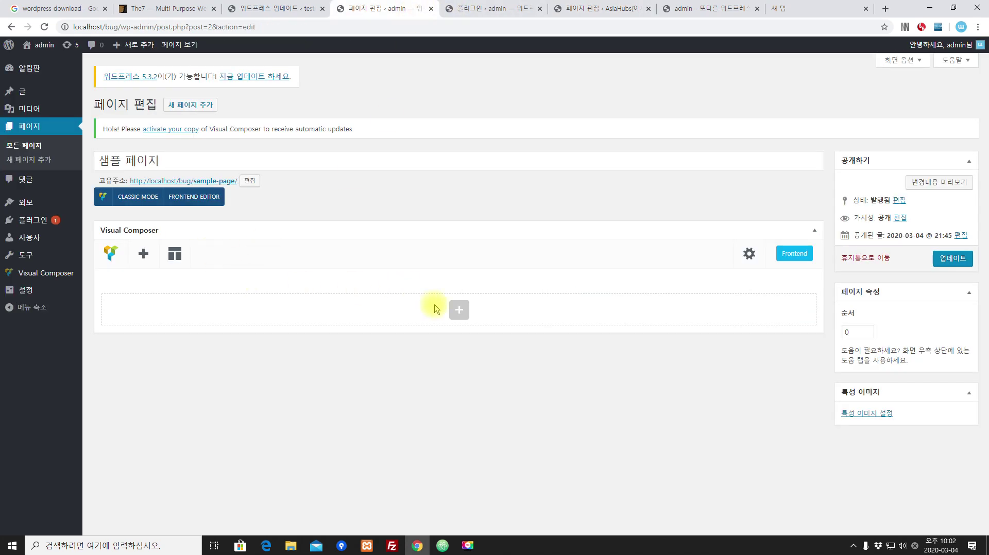
left_click(459, 310)
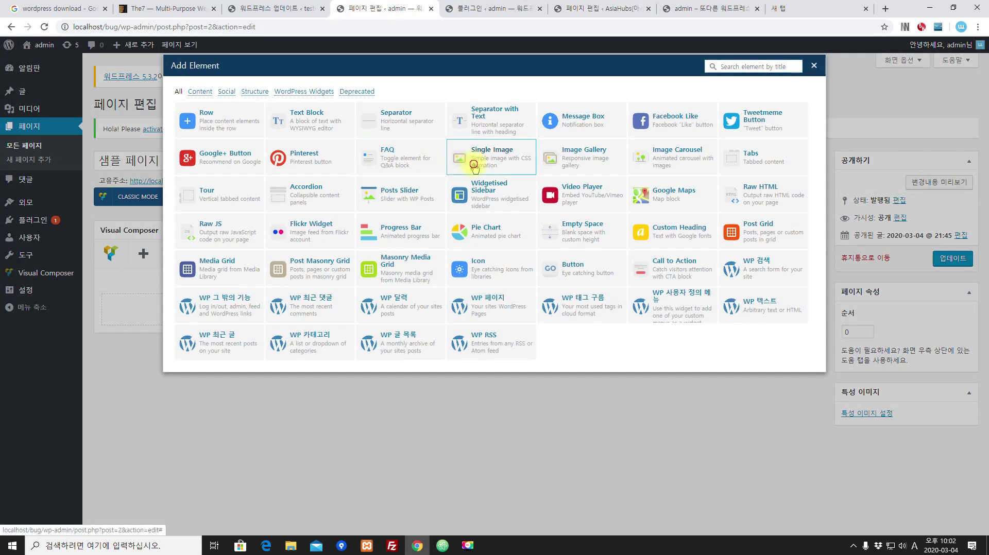
left_click(592, 200)
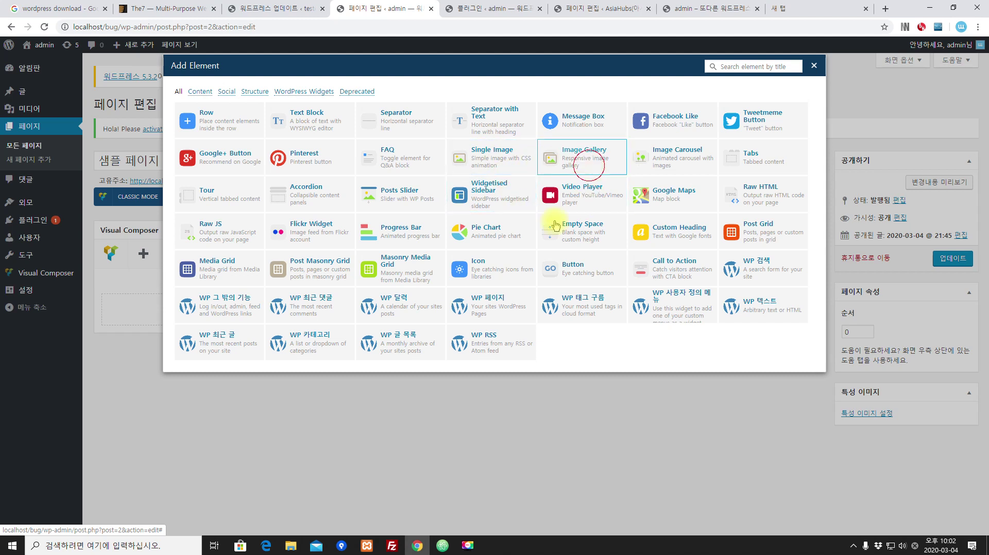
left_click(818, 66)
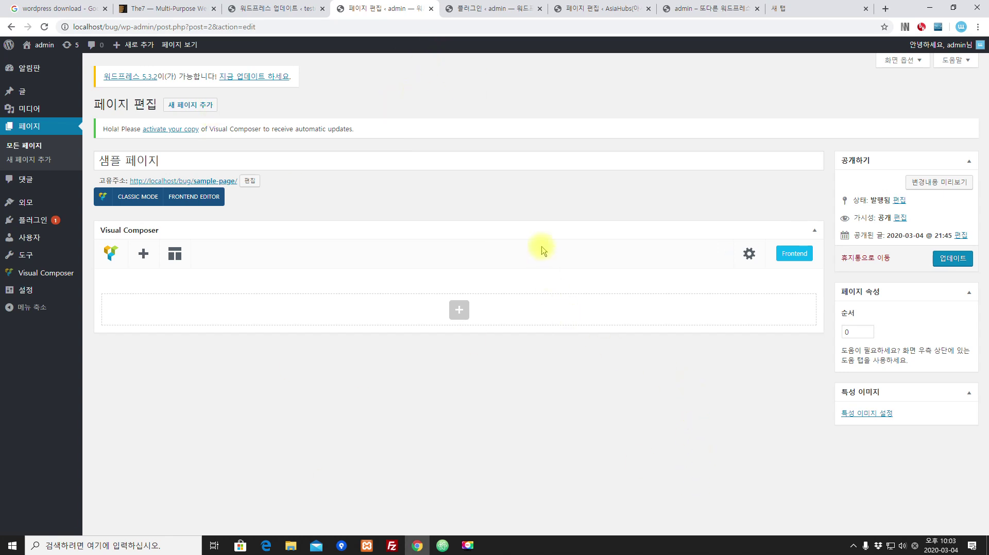
left_click(381, 167)
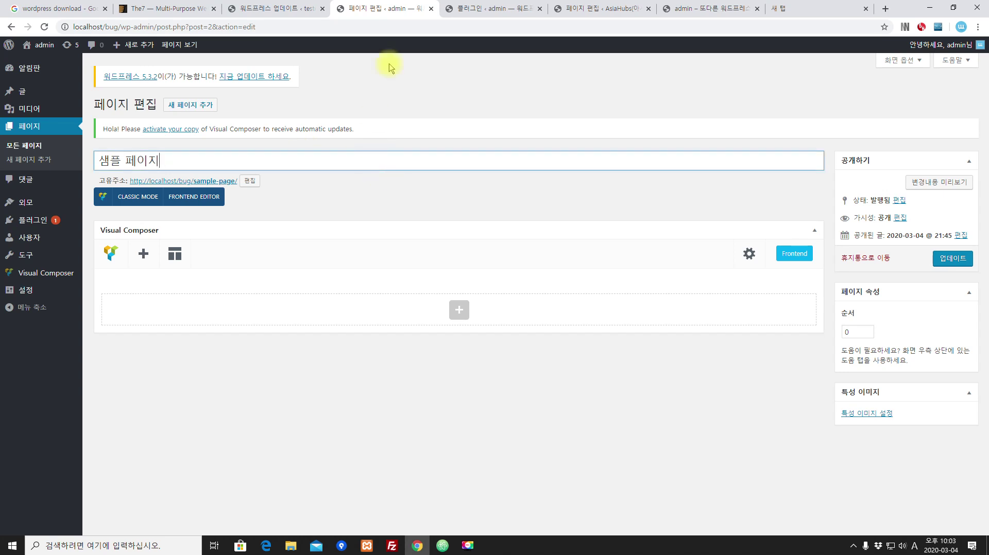
left_click_drag(119, 27, 87, 26)
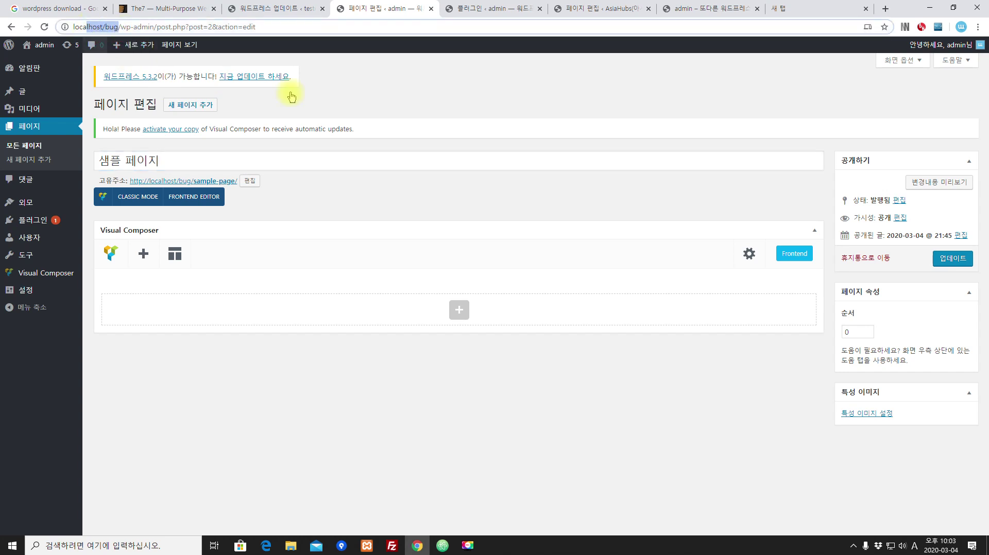
left_click(545, 106)
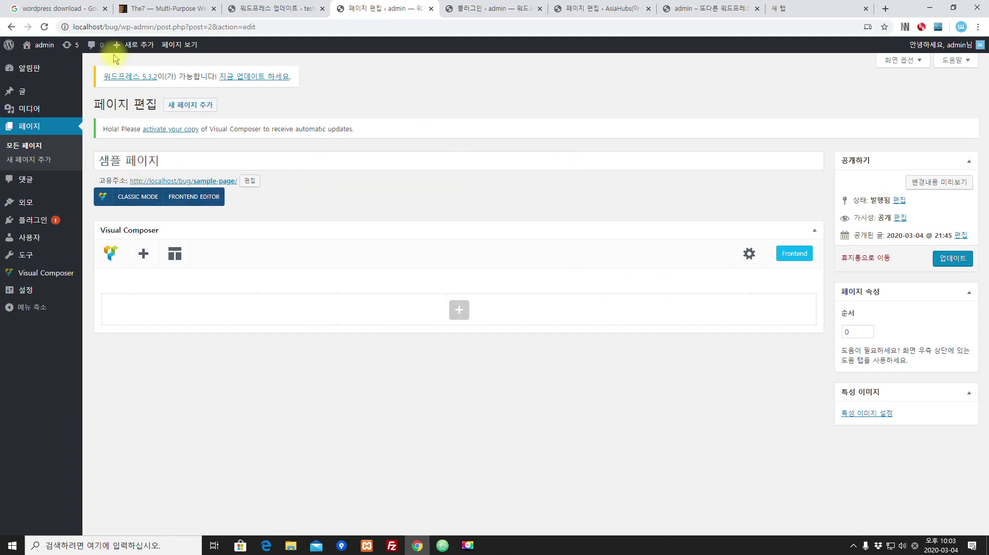
Step: Visit the bug site's front page, examine its content and sidebar, and return to the sample page editor
left_click(40, 45)
left_click(561, 85)
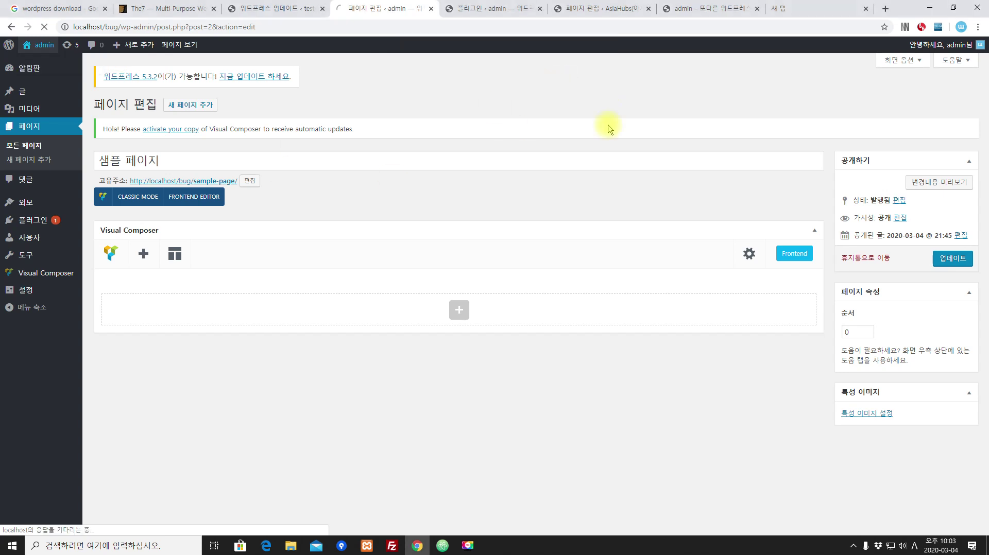
scroll(560, 150, "down", 4)
scroll(659, 215, "up", 4)
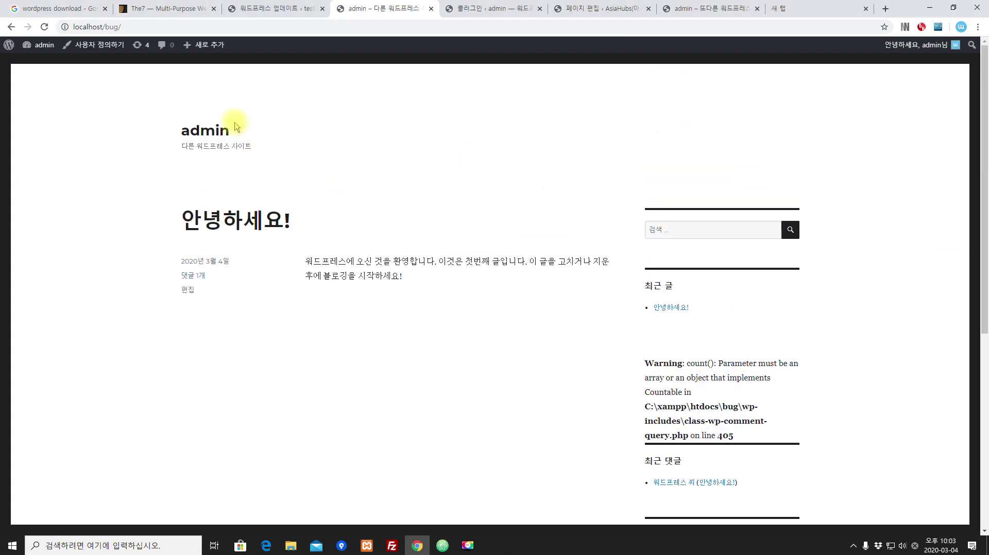
left_click(12, 27)
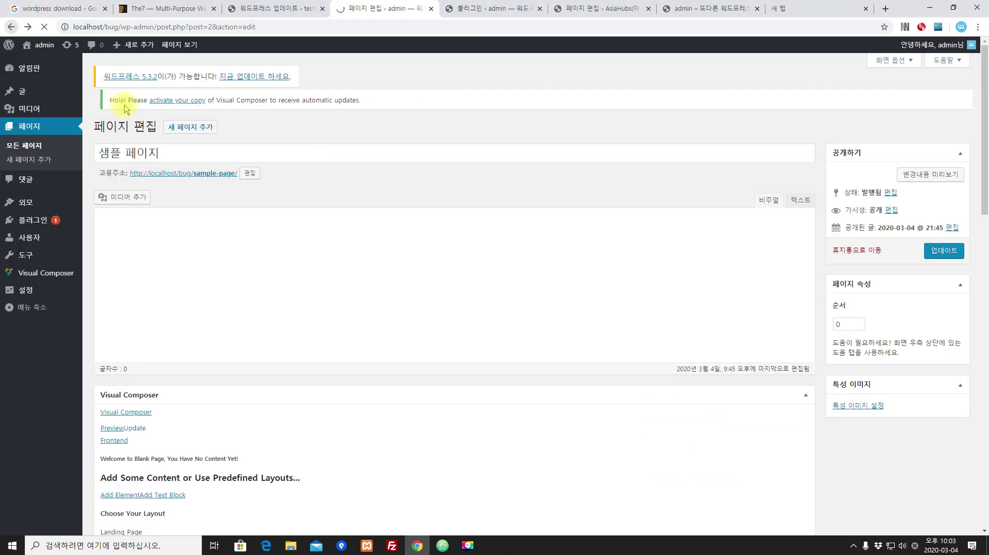
left_click(28, 27)
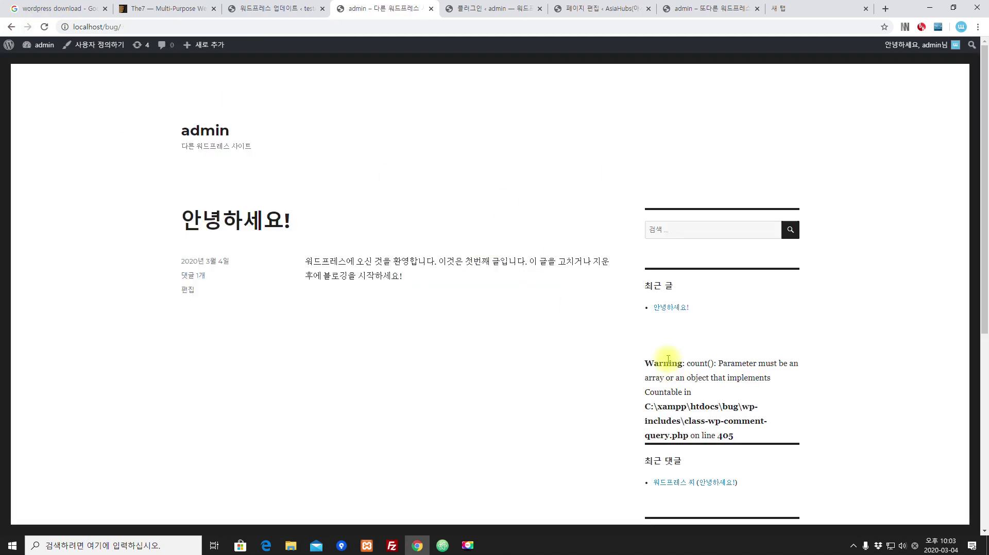
left_click(13, 29)
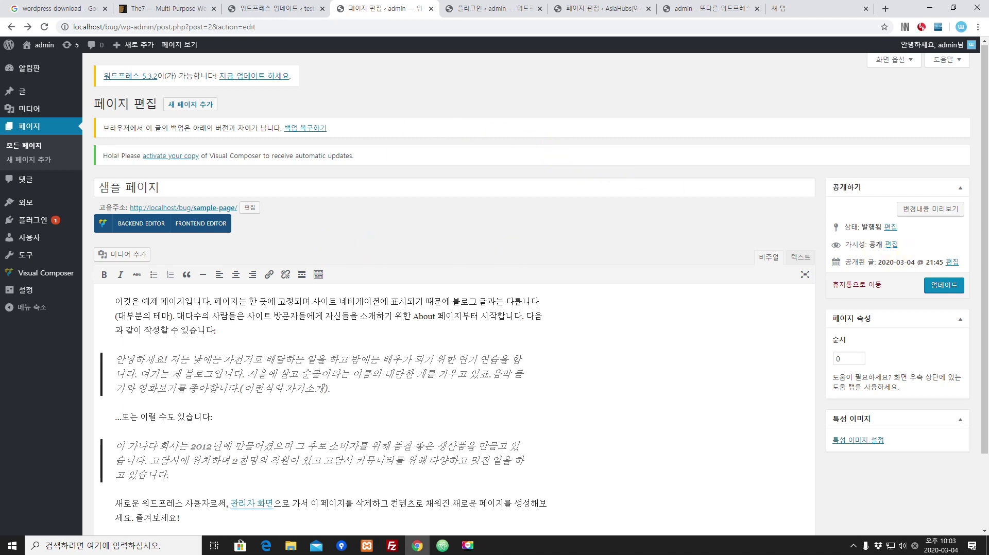
Step: Open the bug site's page for adding plugins and search for "ip"
key("alt+Tab")
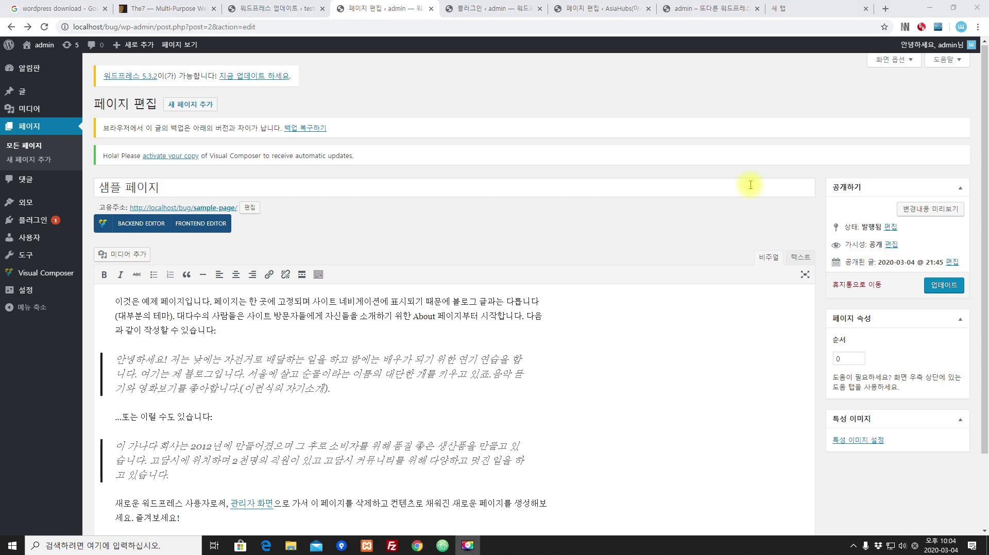
left_click(40, 216)
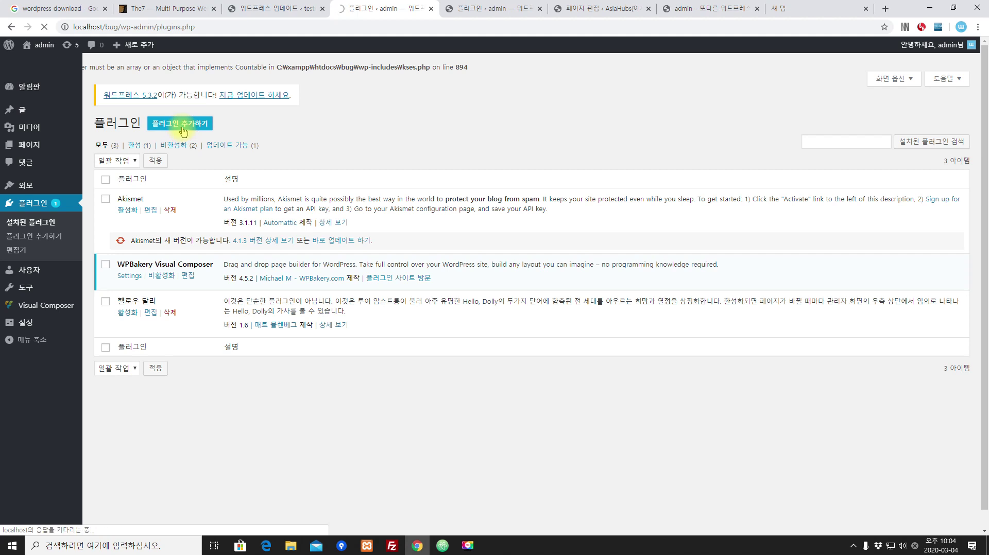
left_click(876, 135)
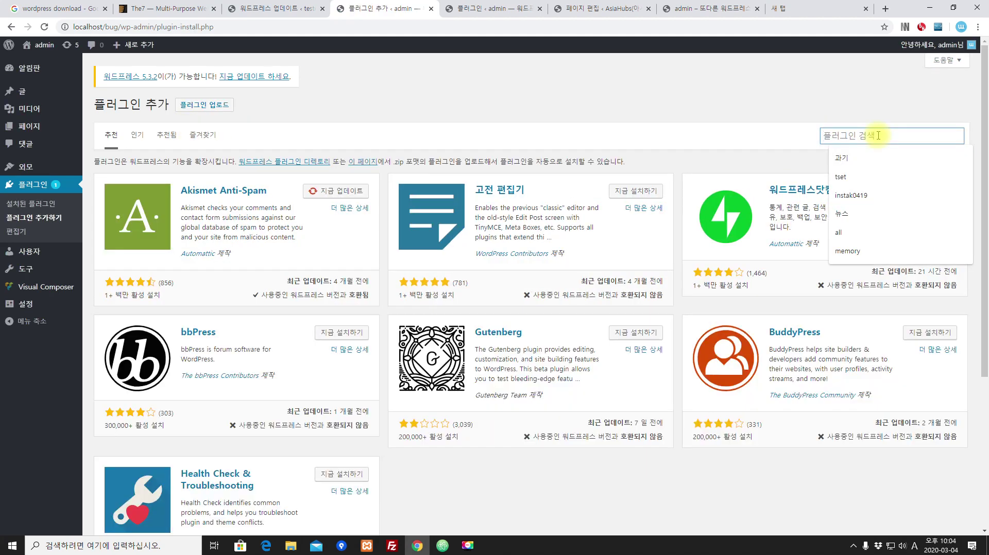
type("ip")
key("BackSpace")
key("BackSpace")
type("ip")
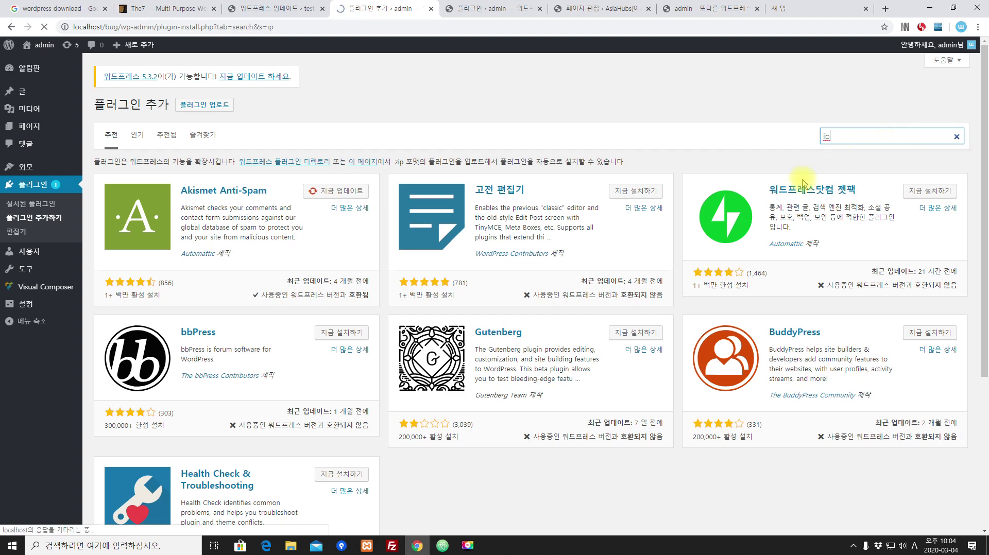
Step: Find Restricted Site Access among the plugin search results, install it, and activate it
scroll(441, 257, "down", 10)
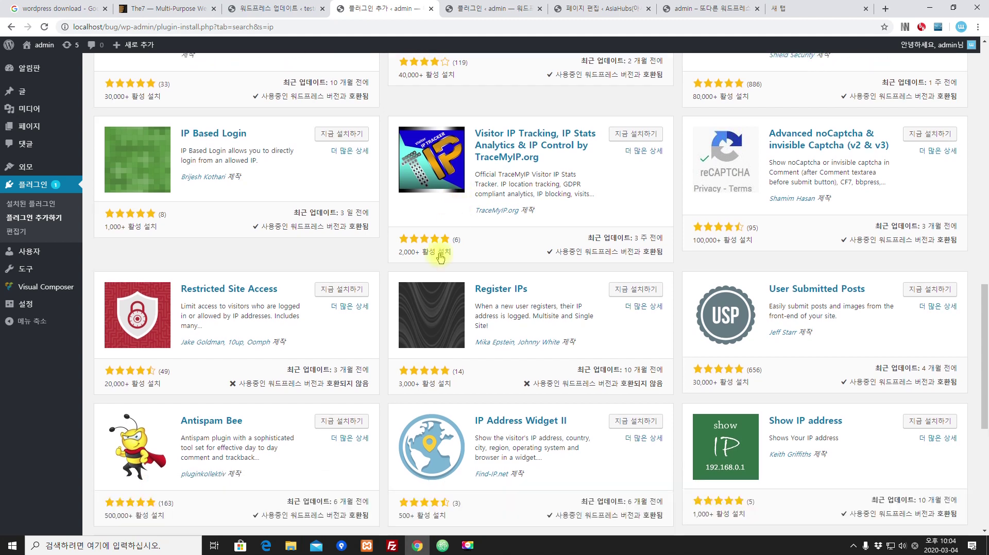
scroll(441, 257, "down", 1)
left_click(354, 242)
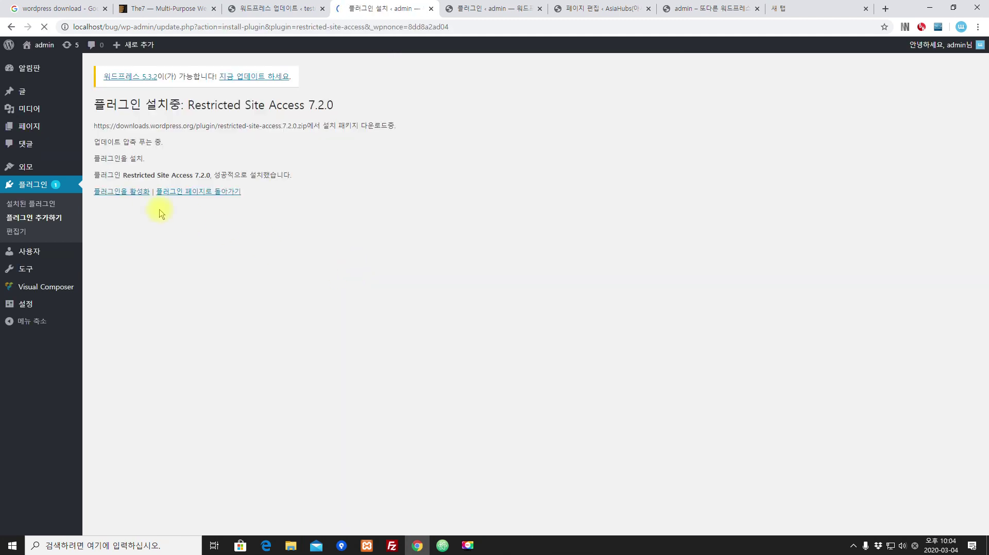
left_click(134, 194)
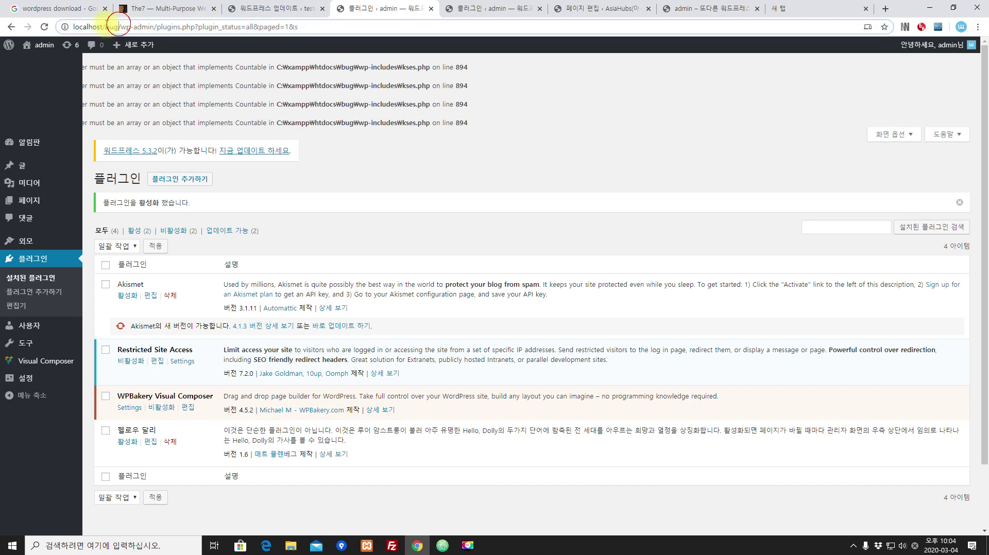
Step: Copy the localhost/bug address and load it in a new incognito window
left_click_drag(120, 26, 72, 26)
key("ctrl+c")
left_click(977, 27)
left_click(900, 66)
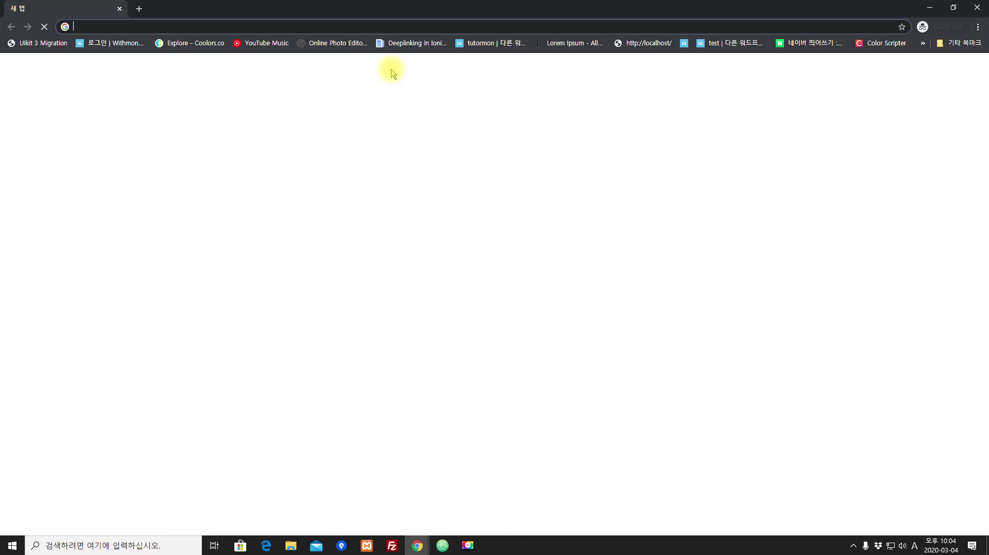
key("ctrl+v")
key("Return")
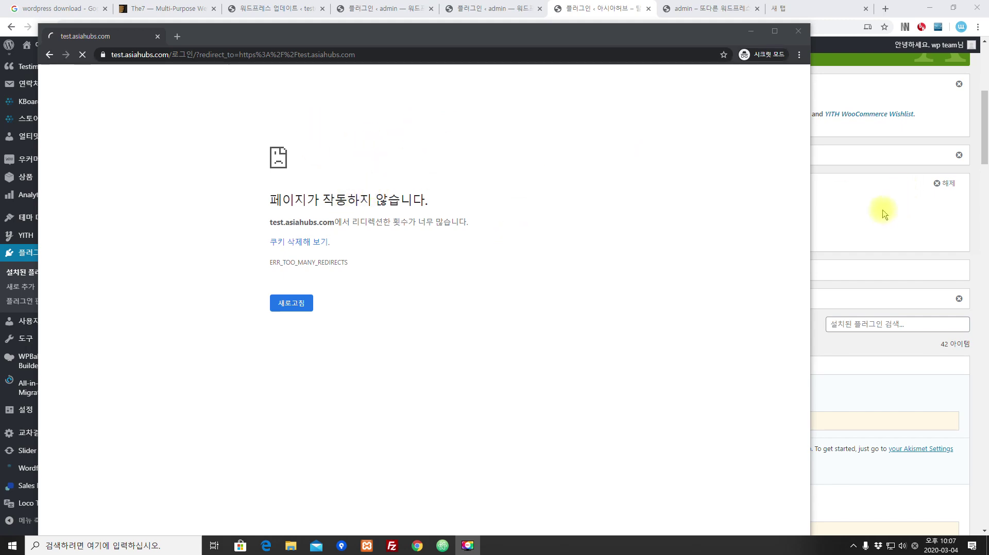
Step: Reload the test.asiahubs.com login page in the incognito window, and switch to the min site's installed plugins list
key("F5")
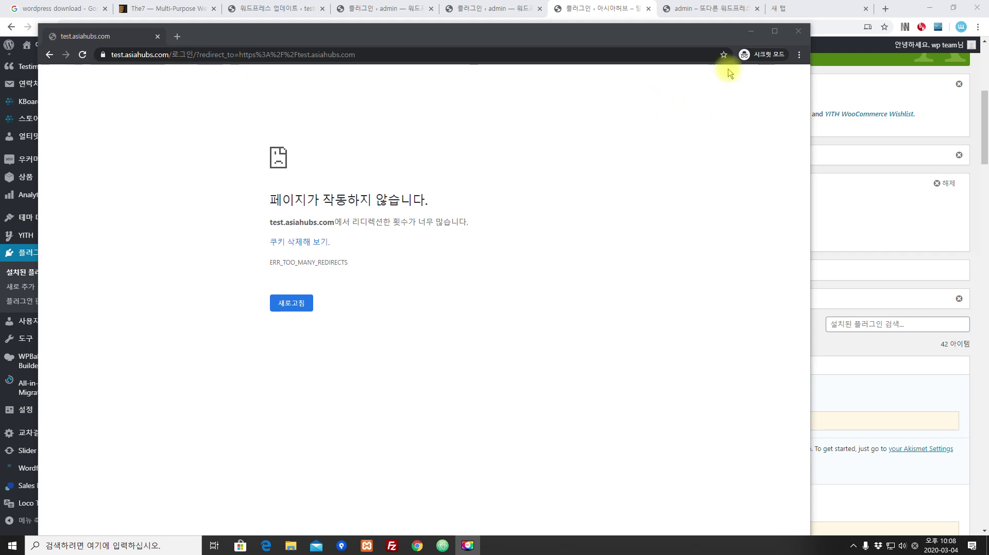
left_click(464, 8)
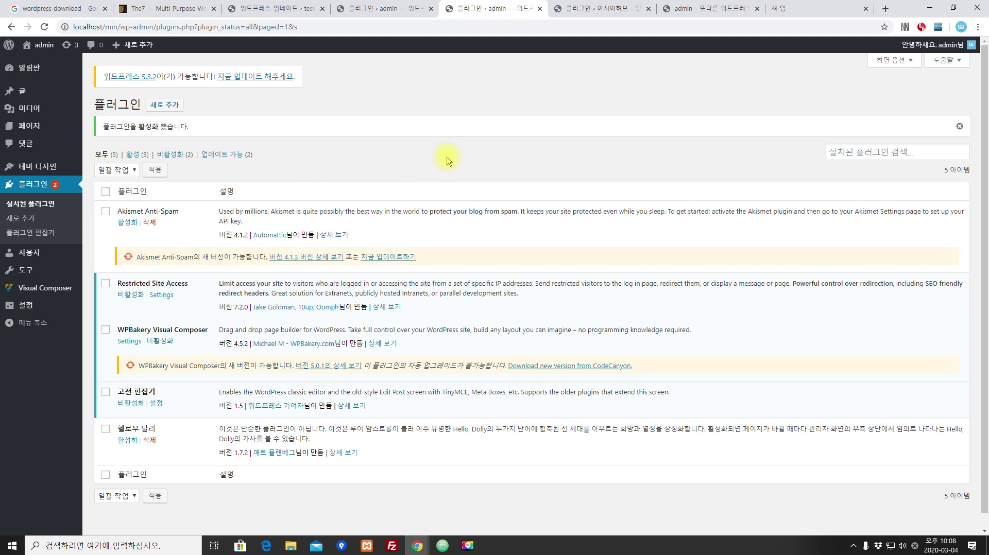
mouse_move(410, 390)
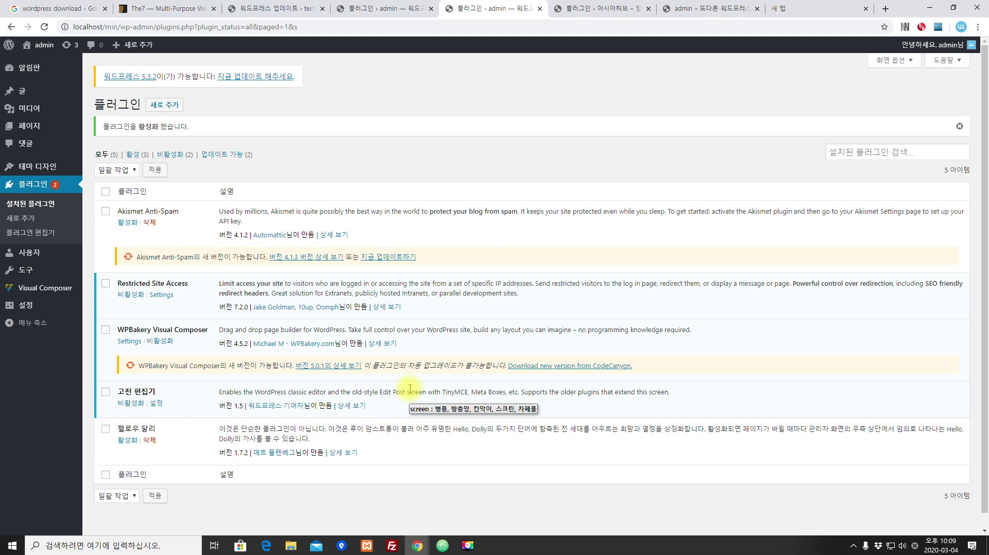